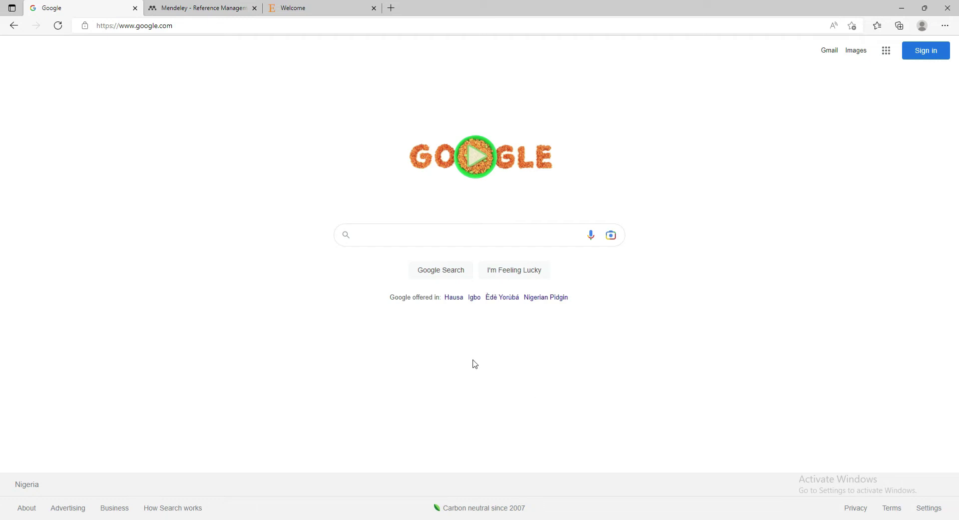
# Search Google for 'mendeley' and open the Mendeley Reference Management Software result
pyautogui.click(441, 237)
pyautogui.write('men')
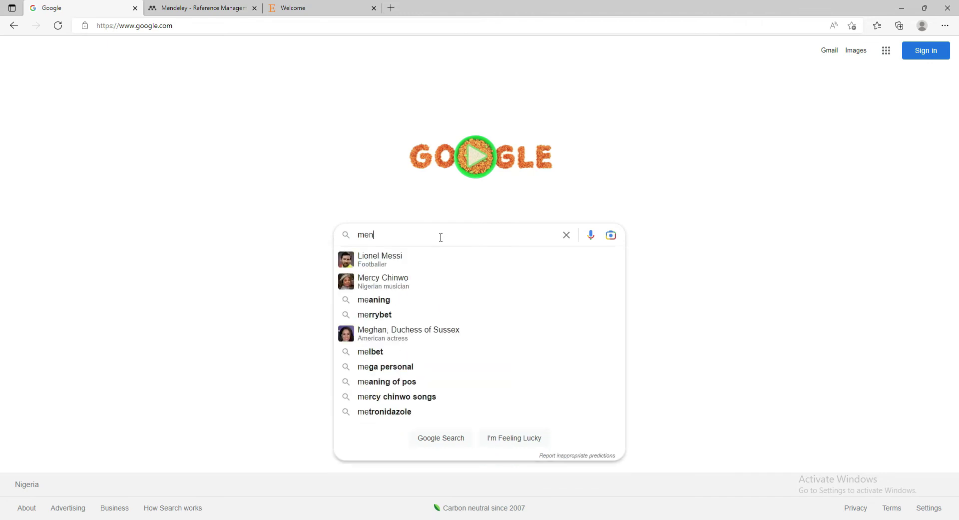
pyautogui.write('deley')
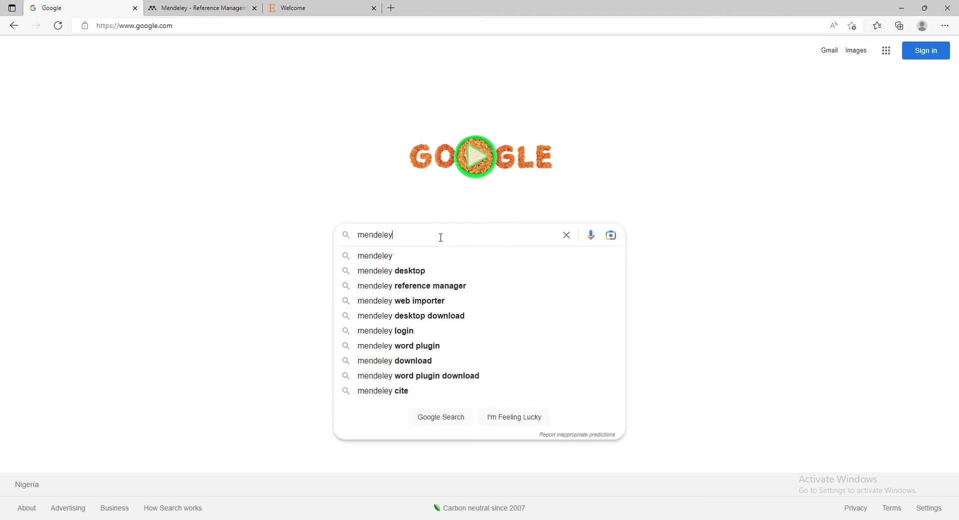
pyautogui.press('Return')
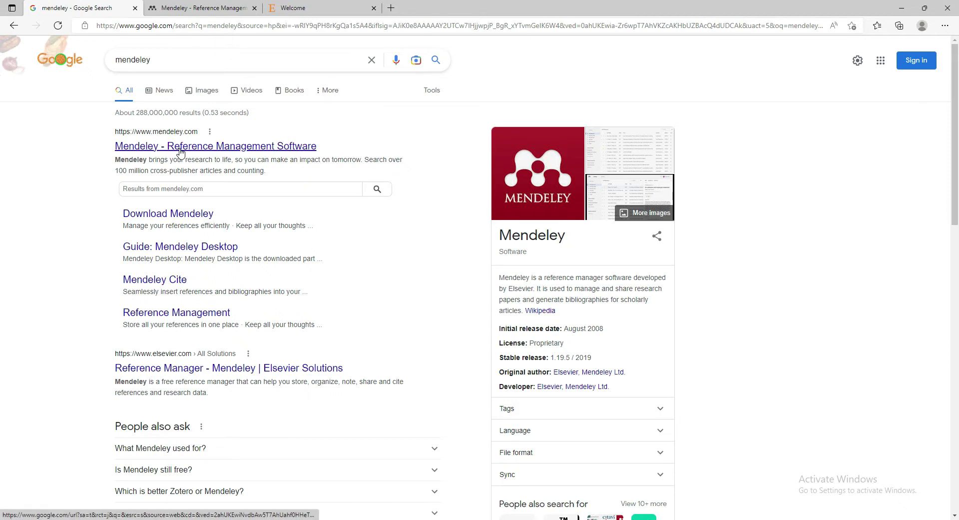
pyautogui.click(180, 153)
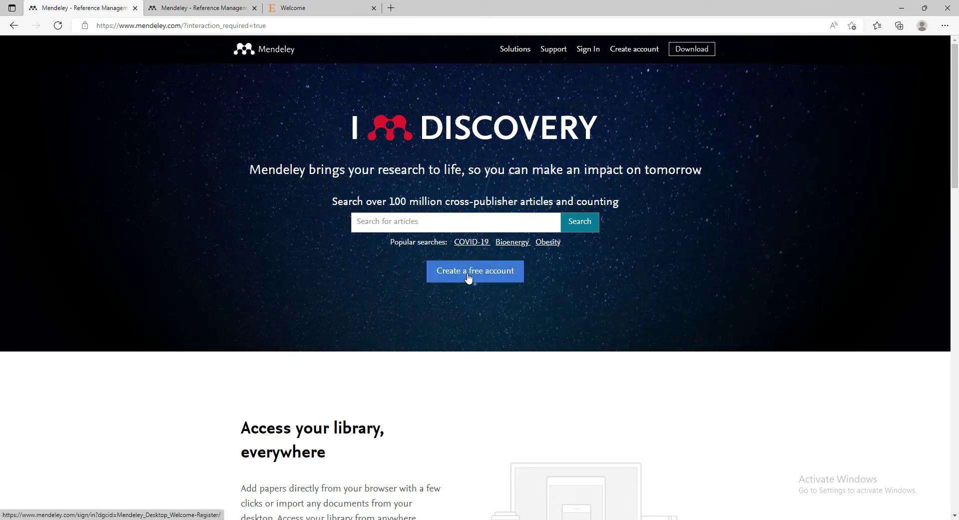
# Start a free Elsevier account and submit the saved email address
pyautogui.click(468, 277)
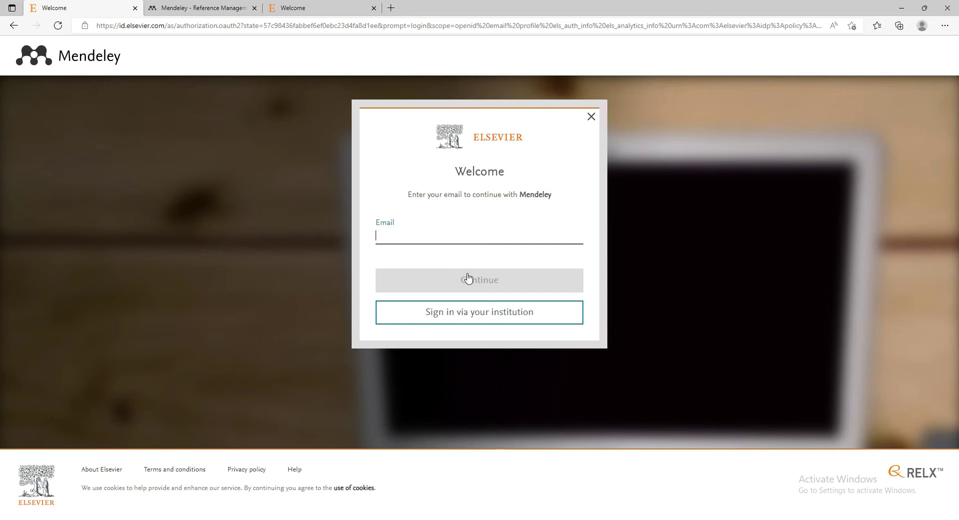
pyautogui.click(440, 236)
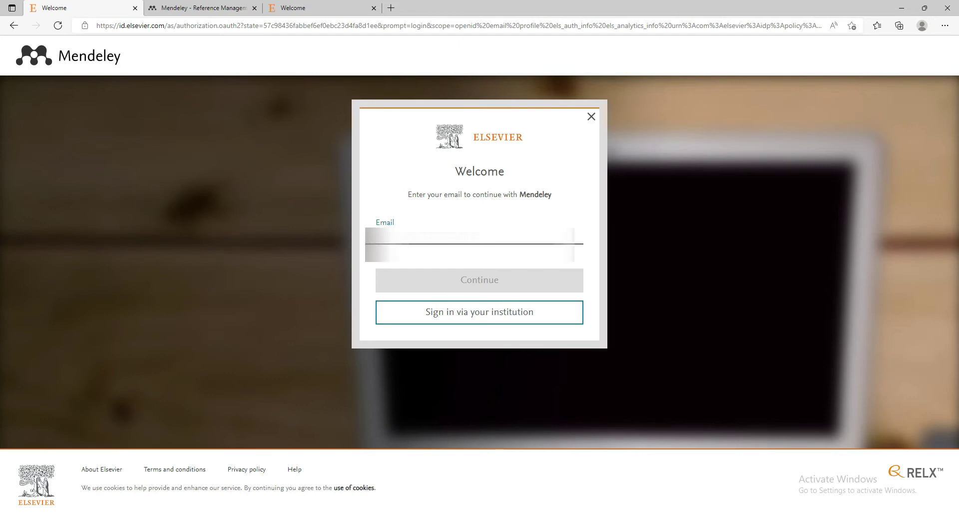
pyautogui.press('Down')
pyautogui.press('Return')
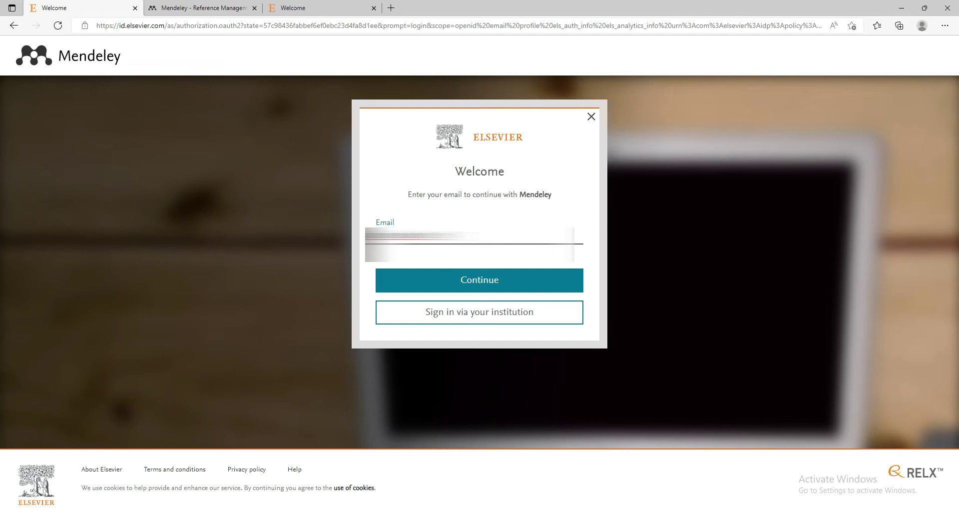
pyautogui.click(474, 281)
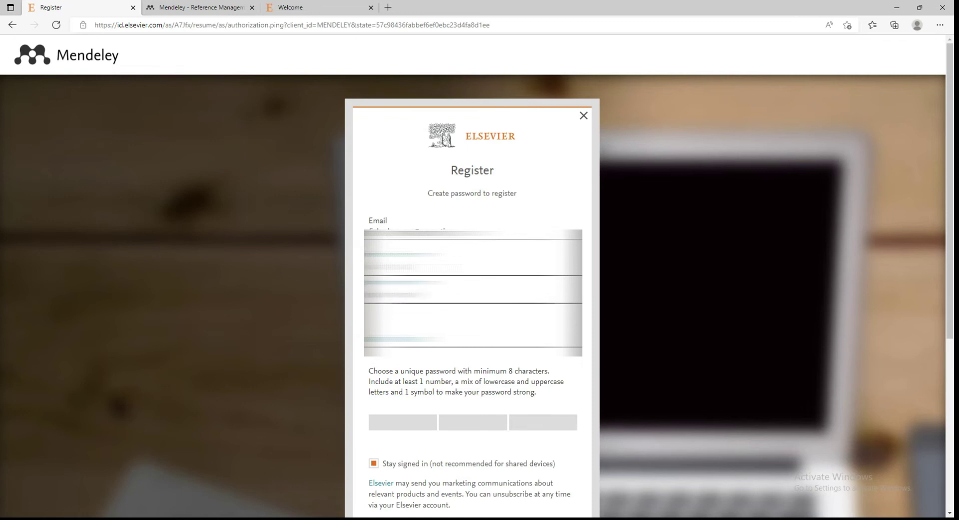
# Set the account password, untick 'Stay signed in', register, and continue into Mendeley
pyautogui.write('a')
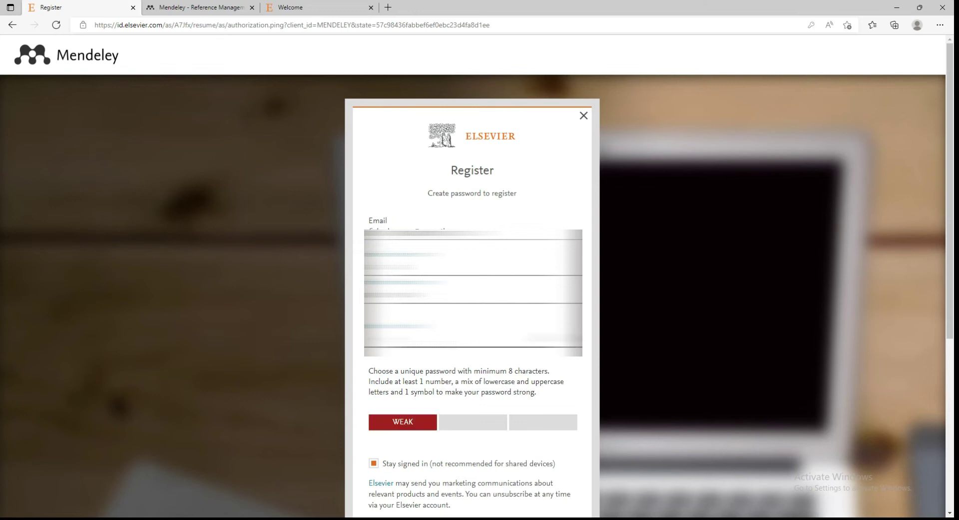
pyautogui.hotkey('ctrl', 'v')
pyautogui.click(374, 462)
pyautogui.scroll(-3, 443, 356)
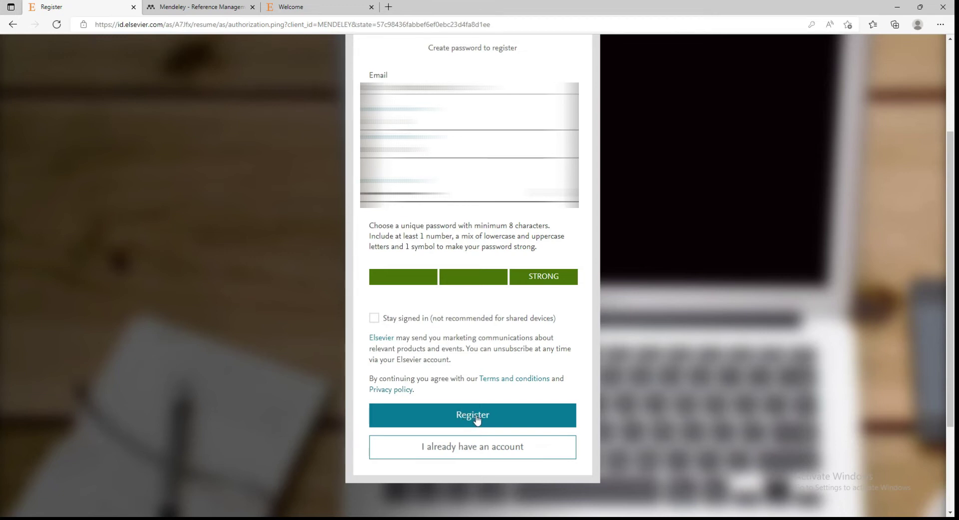
pyautogui.click(476, 418)
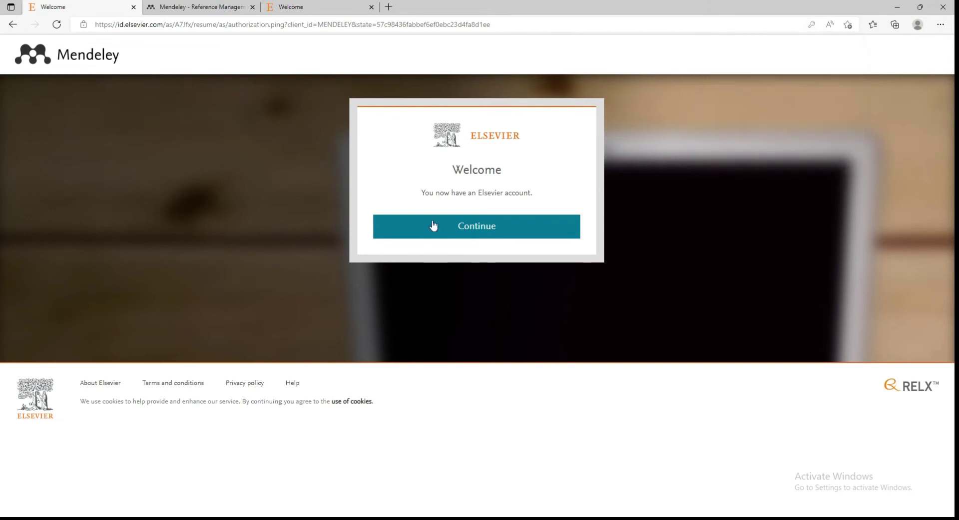
pyautogui.click(474, 235)
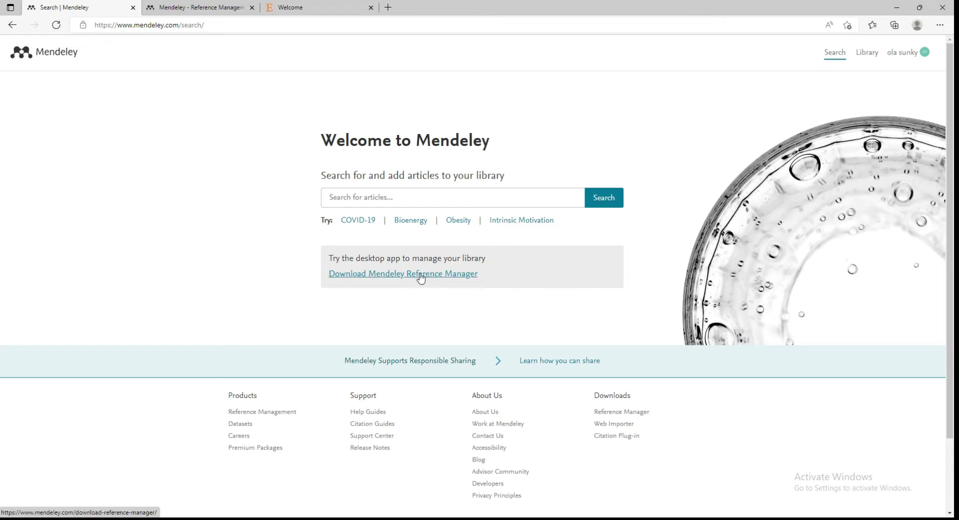
# Download mendeley-reference-manager-2.80.1.exe for Windows and run the installer
pyautogui.click(402, 274)
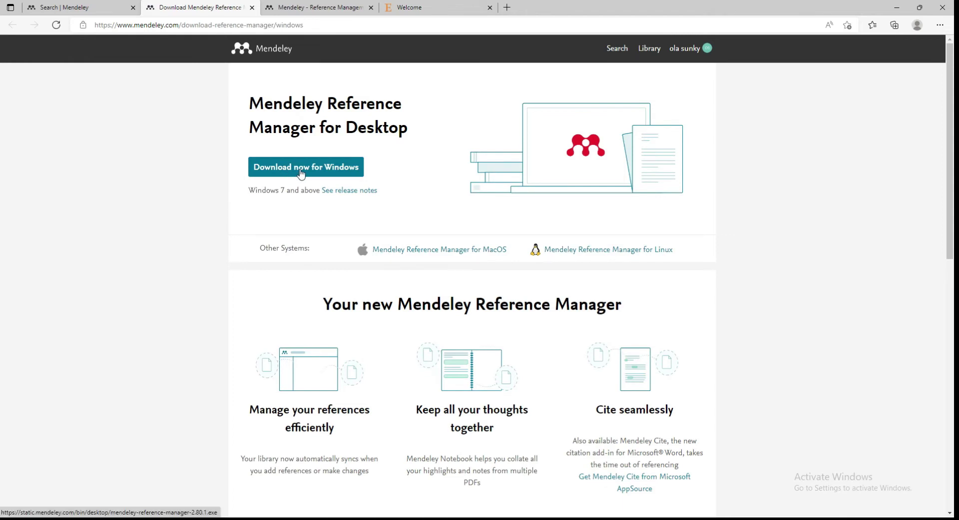
pyautogui.click(301, 173)
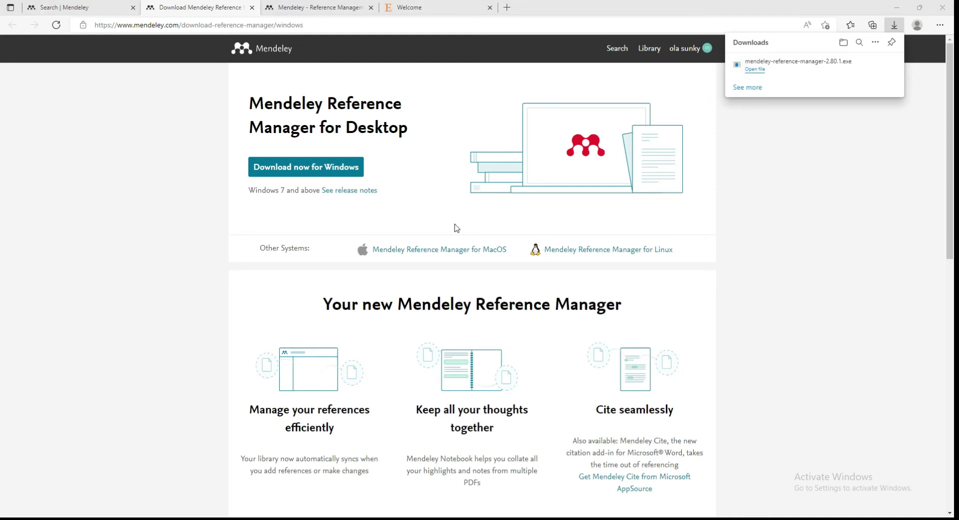
pyautogui.click(859, 71)
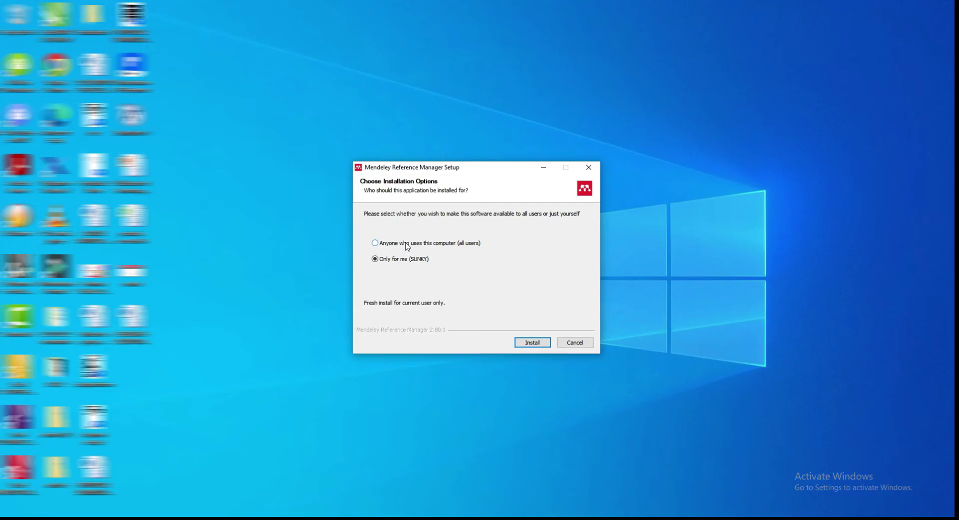
# Install Mendeley Reference Manager for anyone who uses this computer and launch it
pyautogui.click(406, 244)
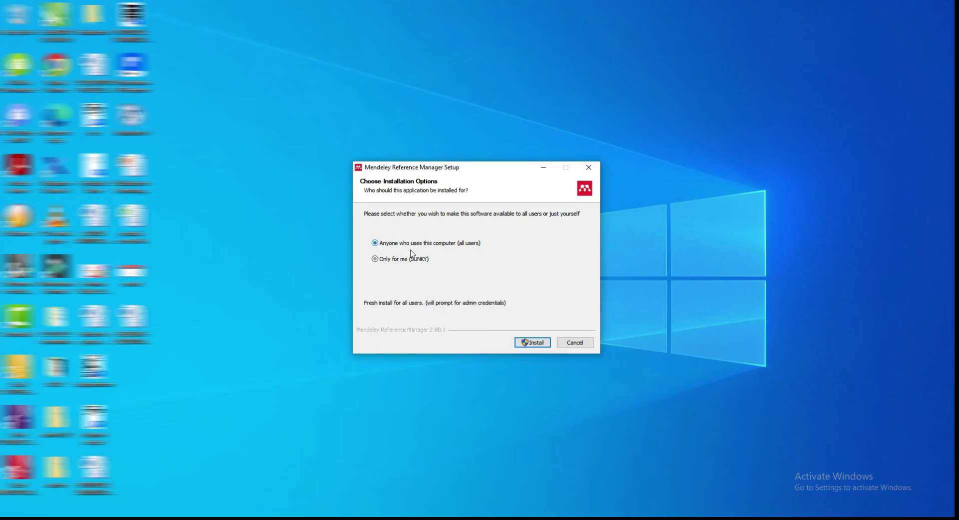
pyautogui.click(533, 343)
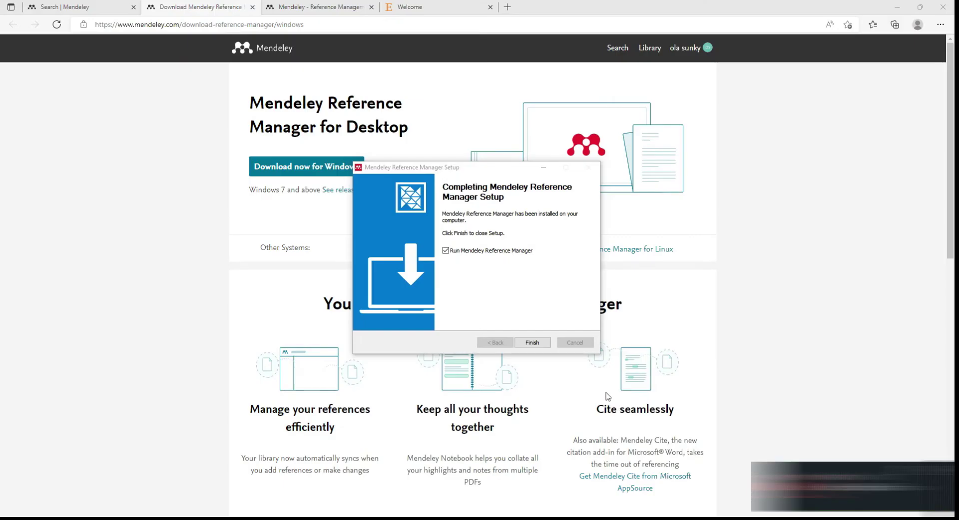
pyautogui.click(532, 343)
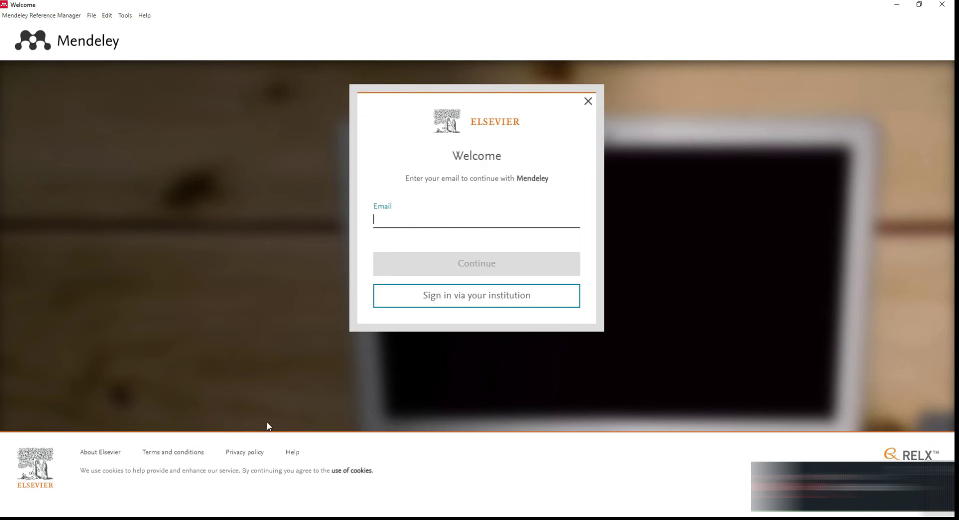
# Sign in to Mendeley Reference Manager with the account email and password
pyautogui.click(262, 516)
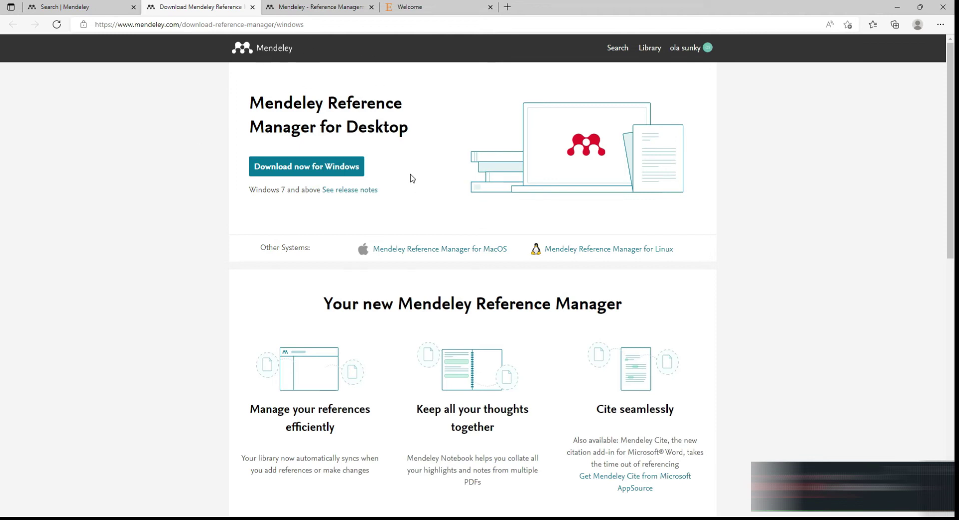
pyautogui.click(435, 514)
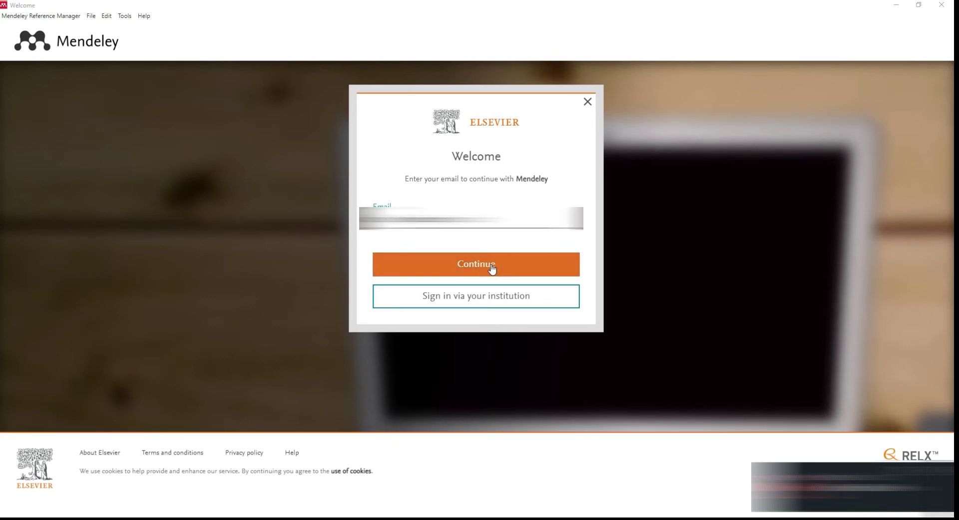
pyautogui.click(493, 268)
pyautogui.click(492, 268)
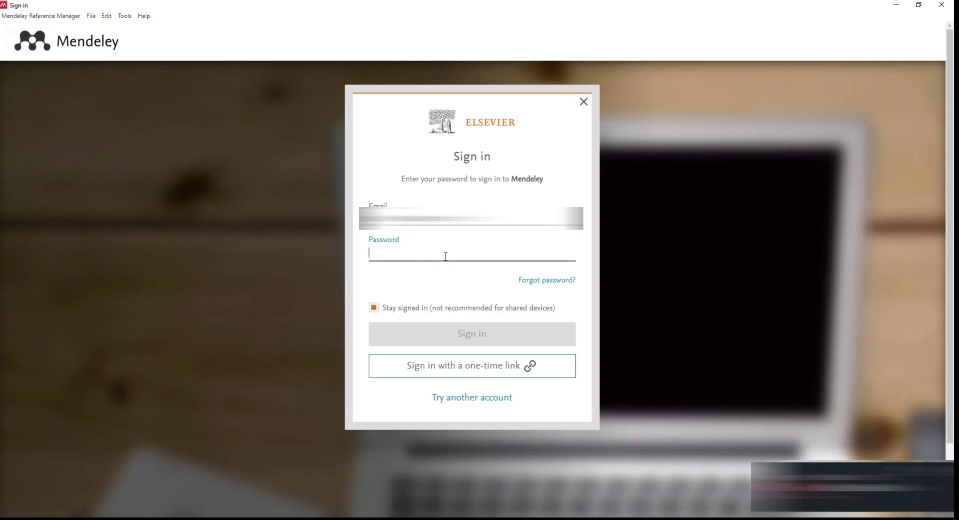
pyautogui.write('•')
pyautogui.hotkey('ctrl', 'v')
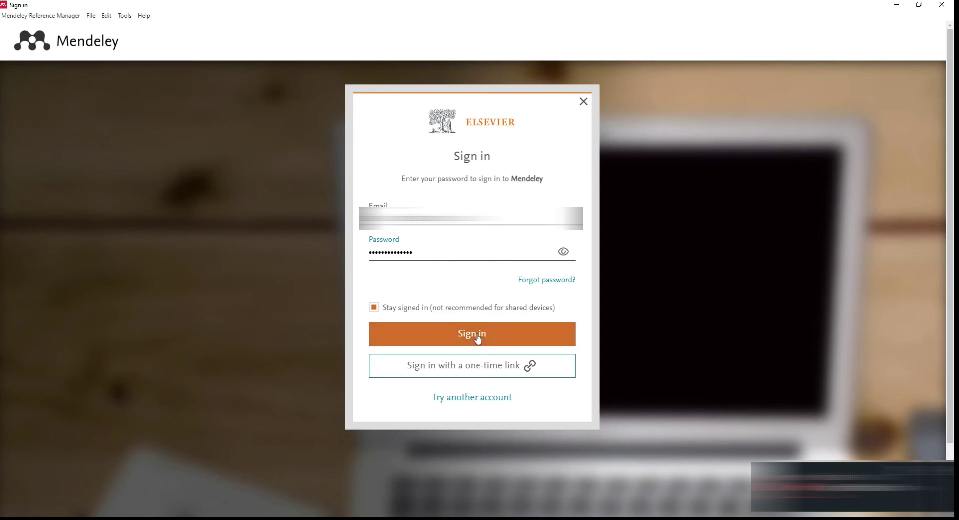
pyautogui.click(477, 338)
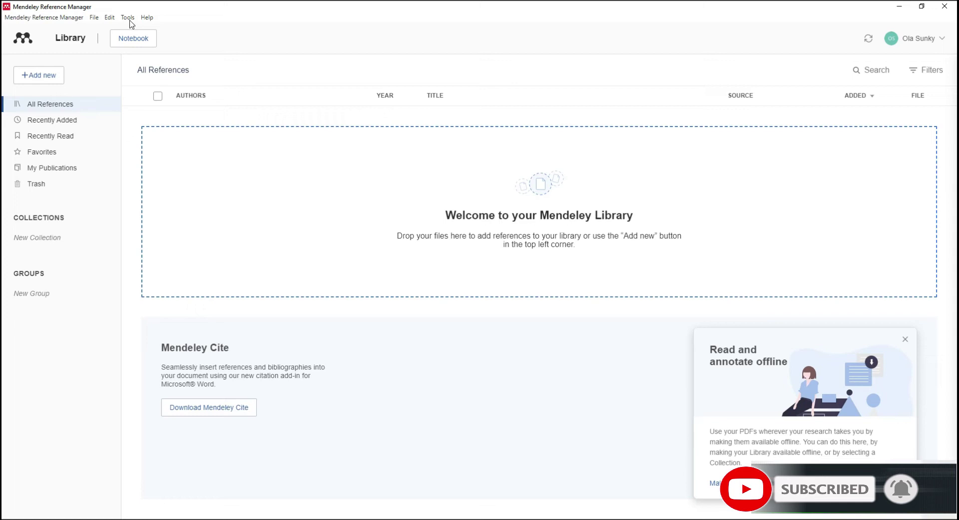
# Choose Tools > Install Mendeley Cite for Microsoft Word
pyautogui.click(128, 18)
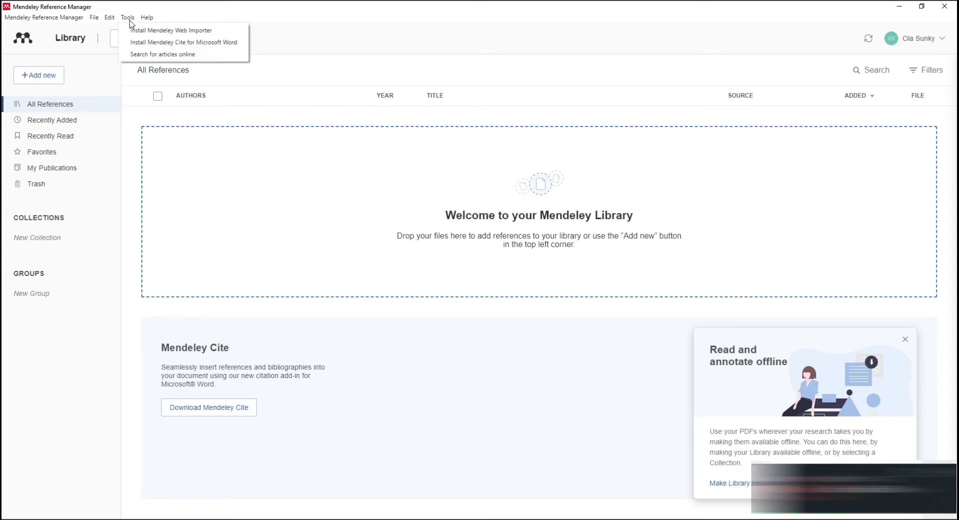
pyautogui.click(154, 42)
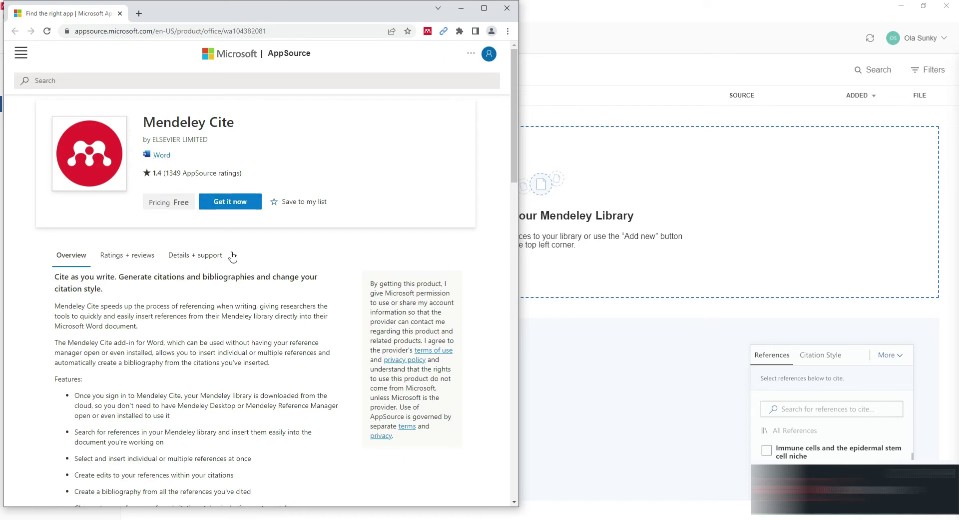
# Get the free Mendeley Cite add-in on AppSource and open it in Word
pyautogui.click(232, 205)
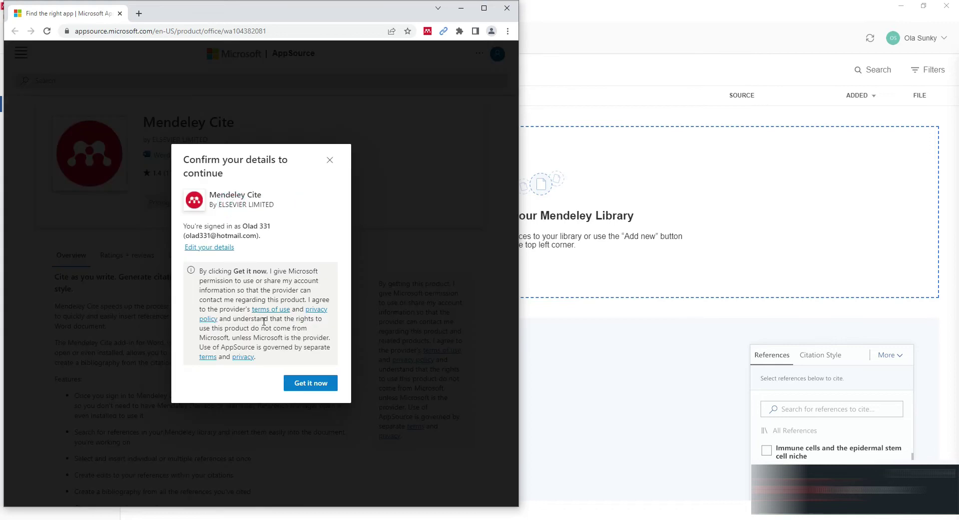
pyautogui.click(311, 384)
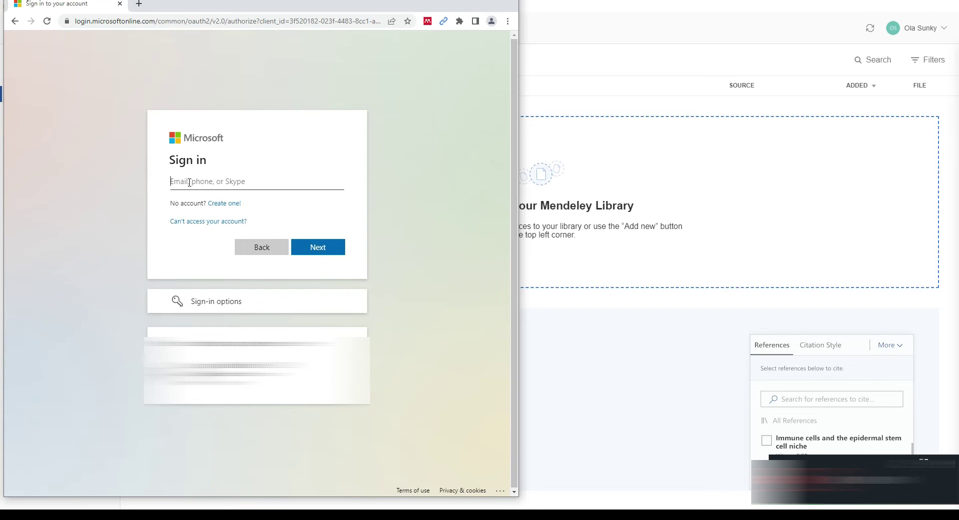
pyautogui.click(190, 182)
pyautogui.press('Return')
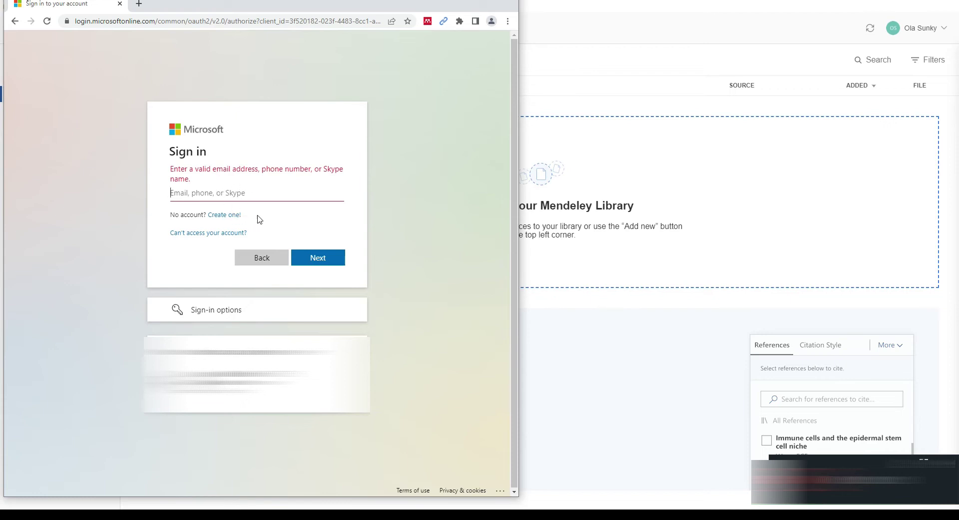
pyautogui.click(237, 195)
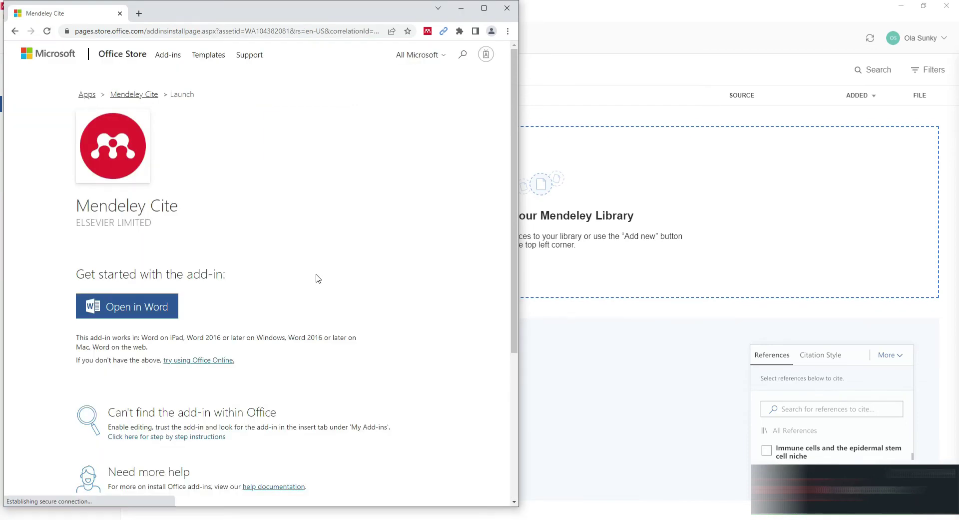
pyautogui.click(132, 311)
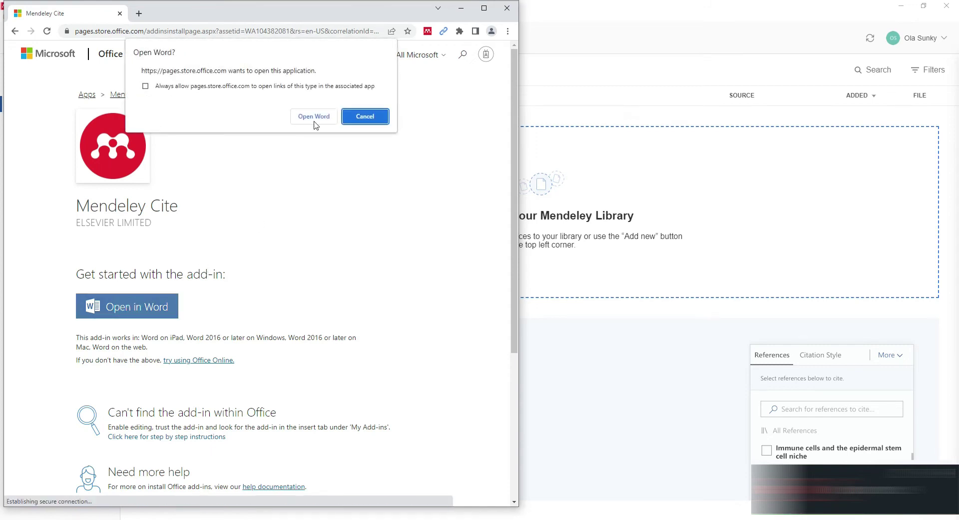
pyautogui.click(315, 117)
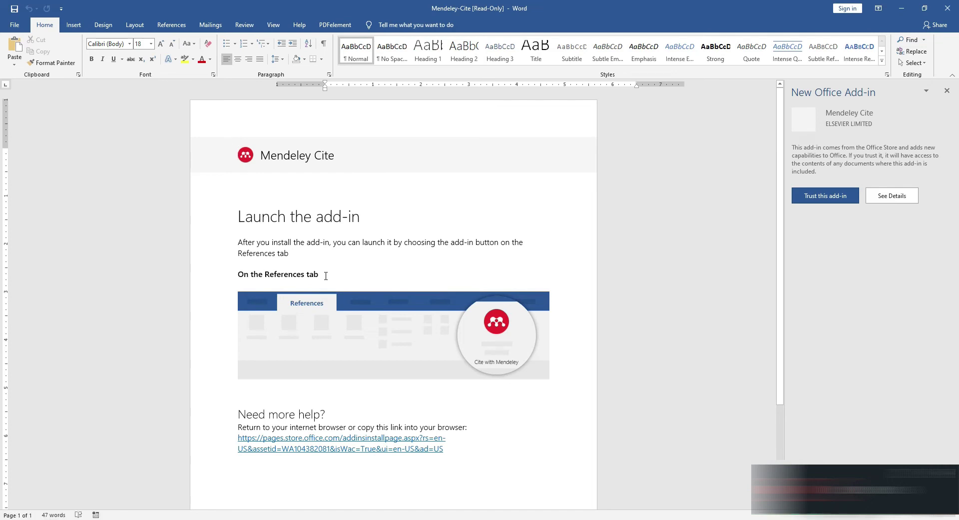
# Trust the Mendeley Cite add-in and dismiss its References tab tip
pyautogui.click(831, 198)
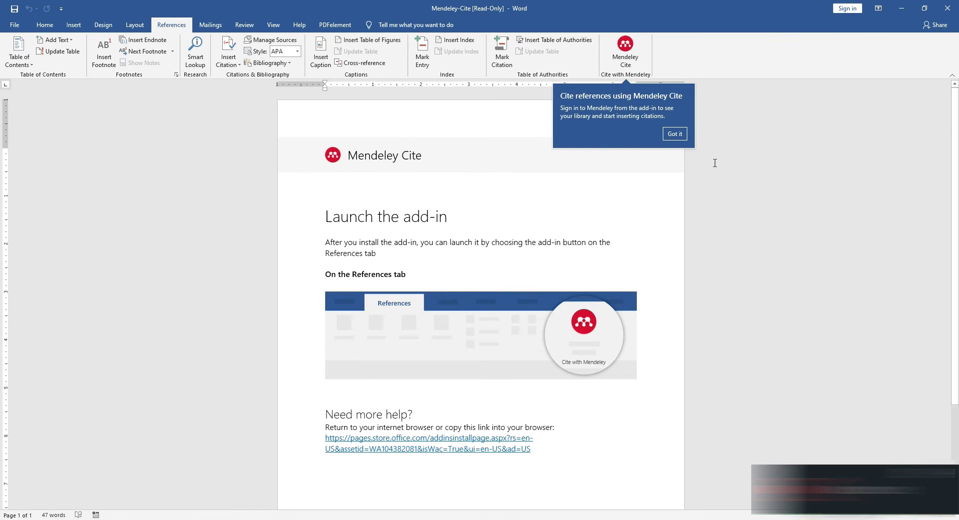
pyautogui.click(675, 133)
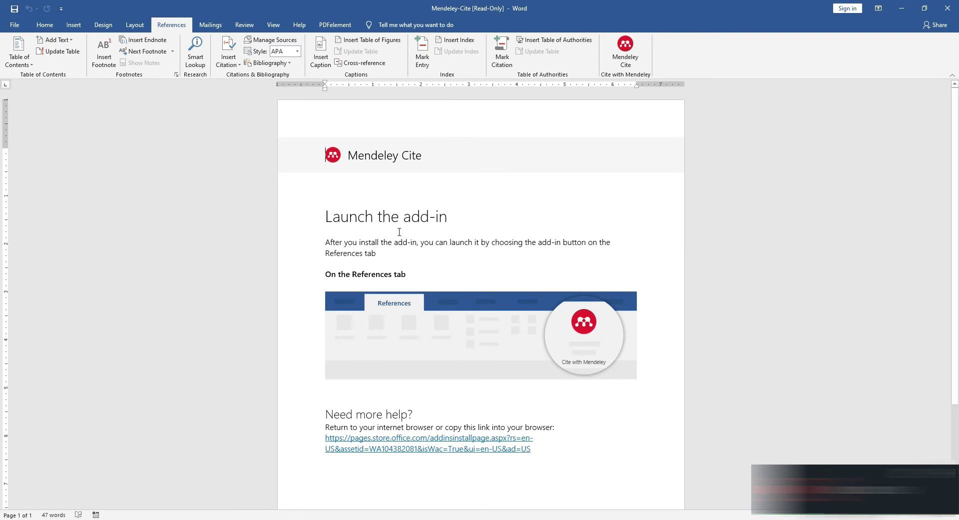
# Launch Mendeley Cite from the References tab and choose Get started
pyautogui.click(624, 59)
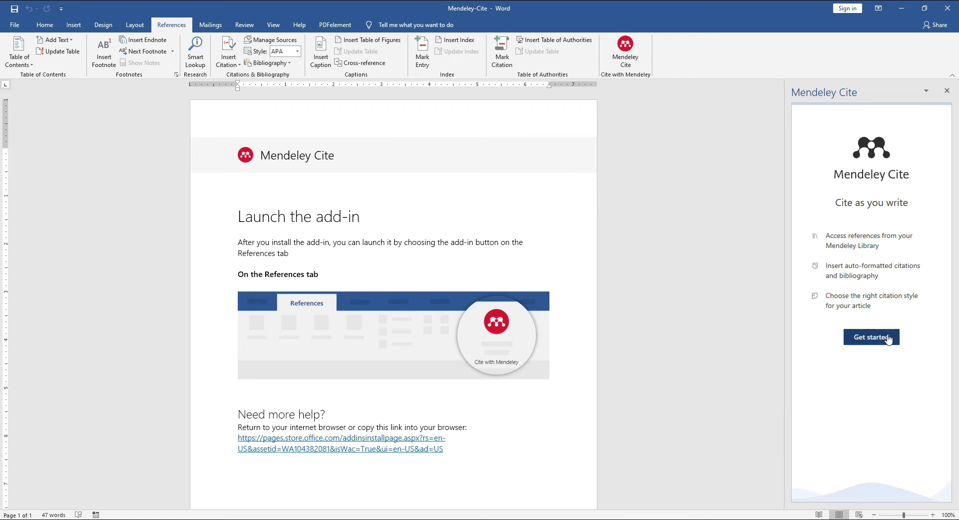
pyautogui.click(872, 340)
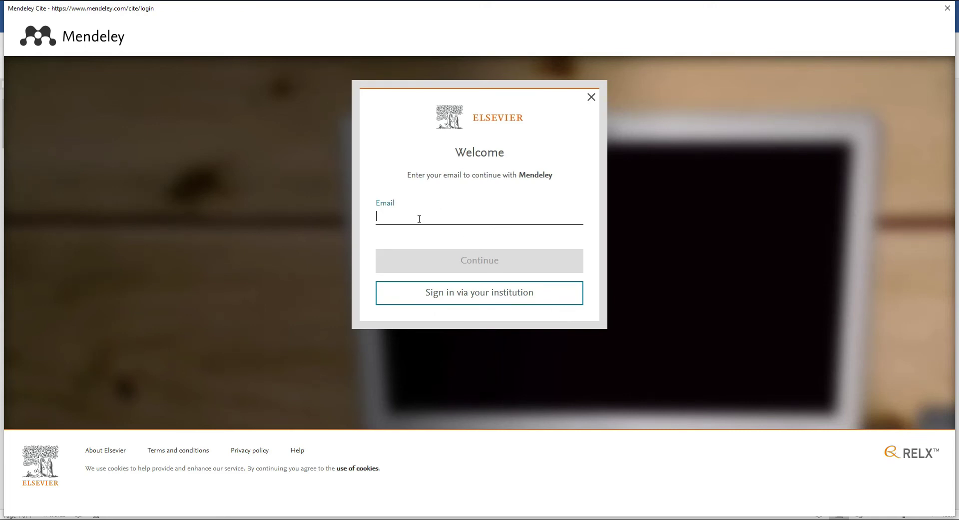
# Sign in to Mendeley Cite with the account email and password
pyautogui.hotkey('ctrl', 'v')
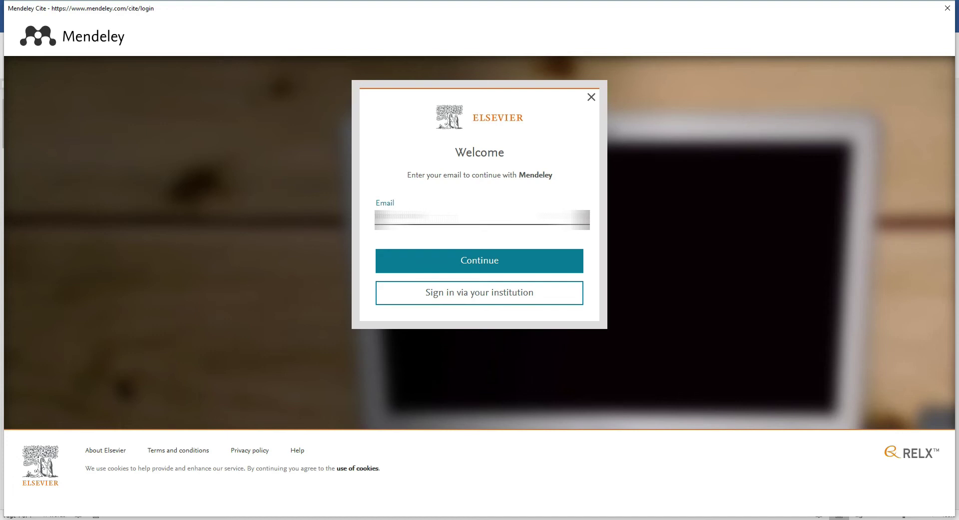
pyautogui.click(409, 251)
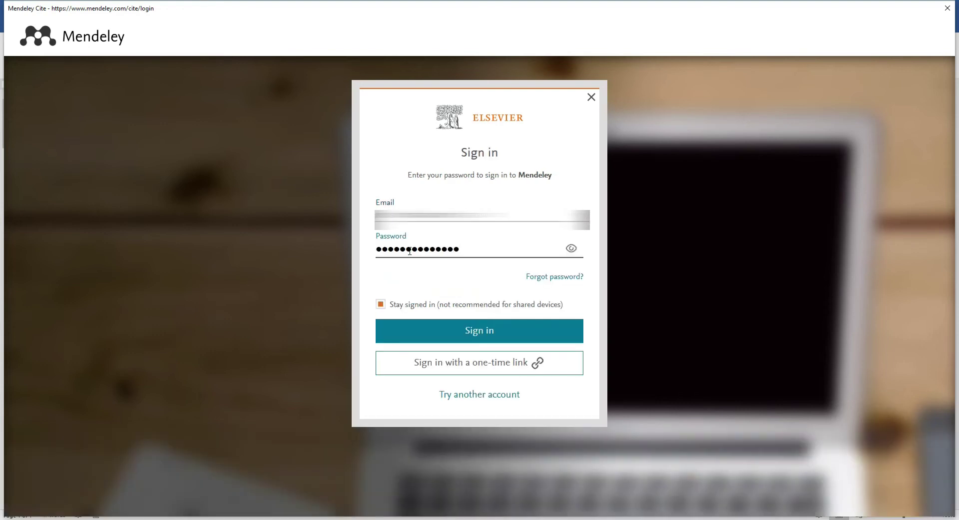
pyautogui.press('Return')
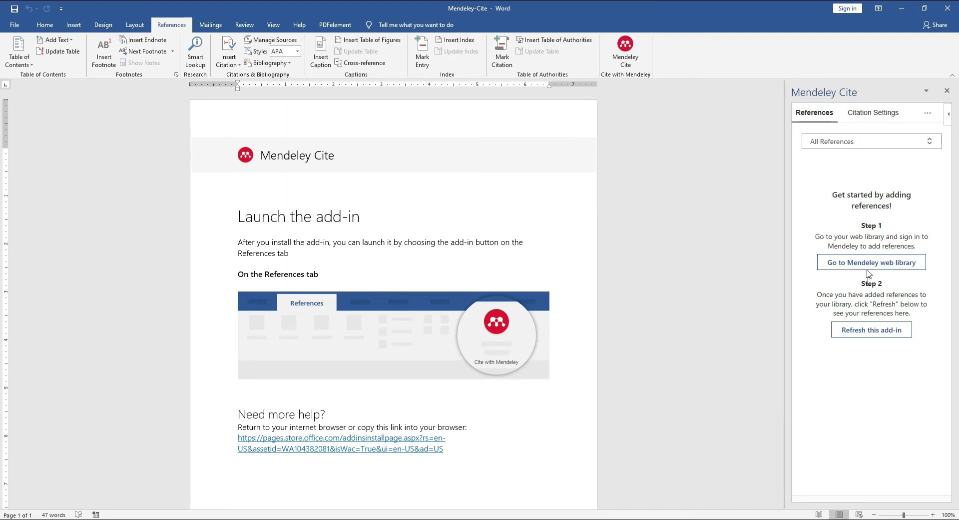
# Minimize Word so the desktop with the Mendeley Reference Manager shortcut shows
pyautogui.click(902, 10)
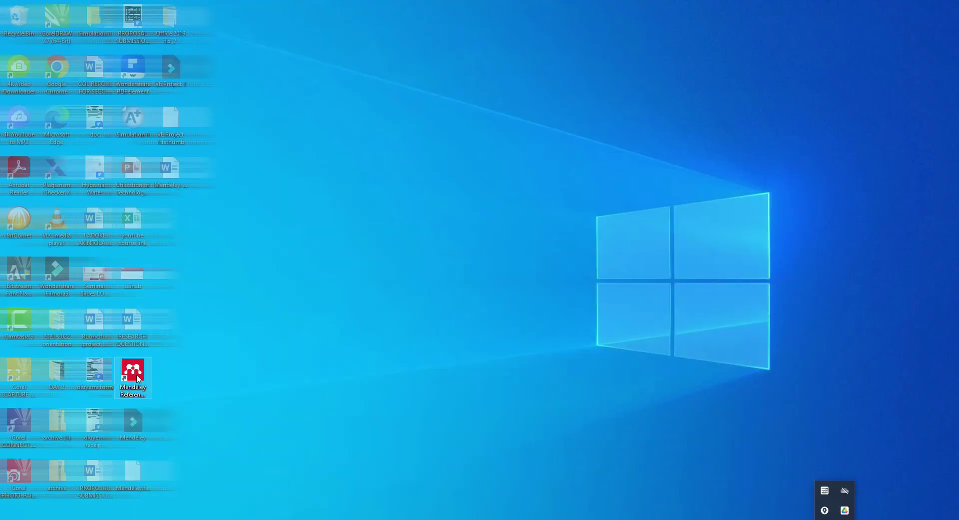
# Launch Mendeley Reference Manager and create a new blank Word document
pyautogui.doubleClick(132, 372)
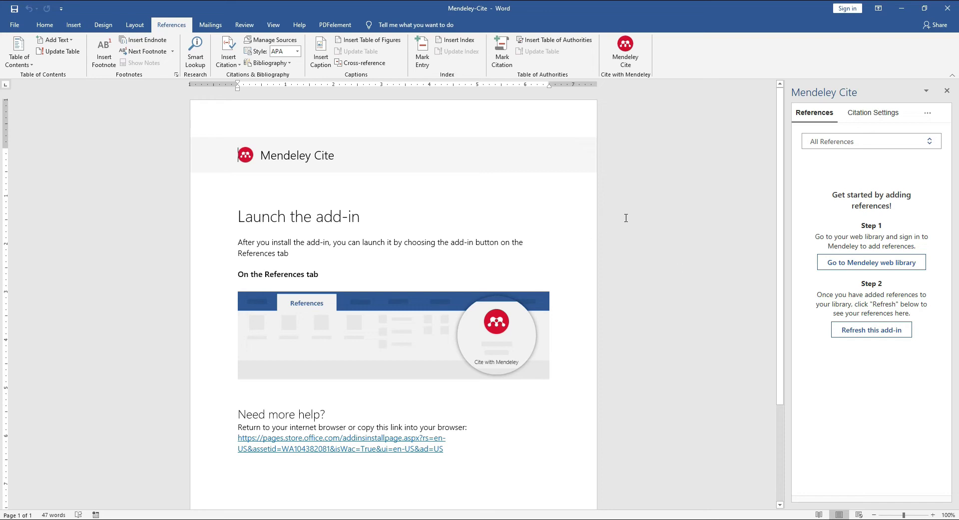
pyautogui.click(904, 11)
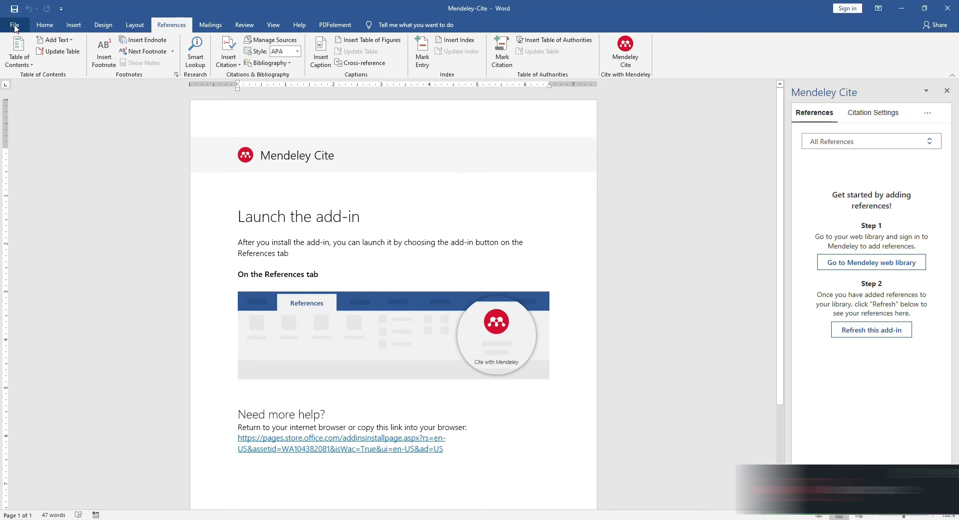
pyautogui.click(15, 26)
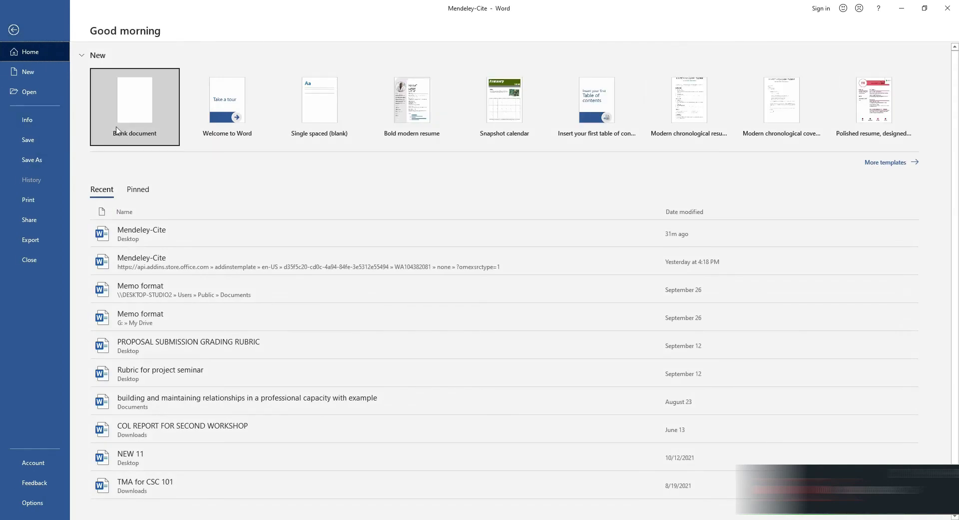
pyautogui.click(117, 129)
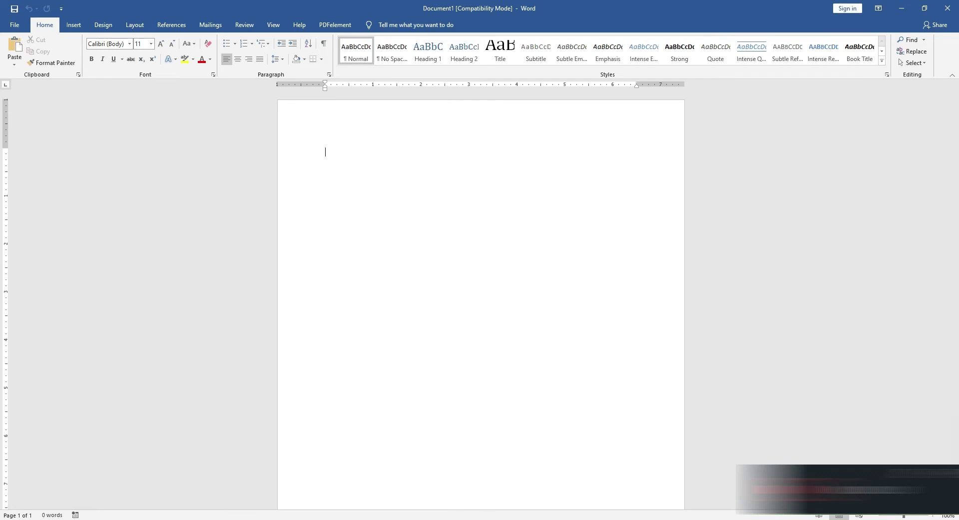
# Return to the Mendeley-Cite document and minimize Word to show the desktop
pyautogui.moveTo(400, 517)
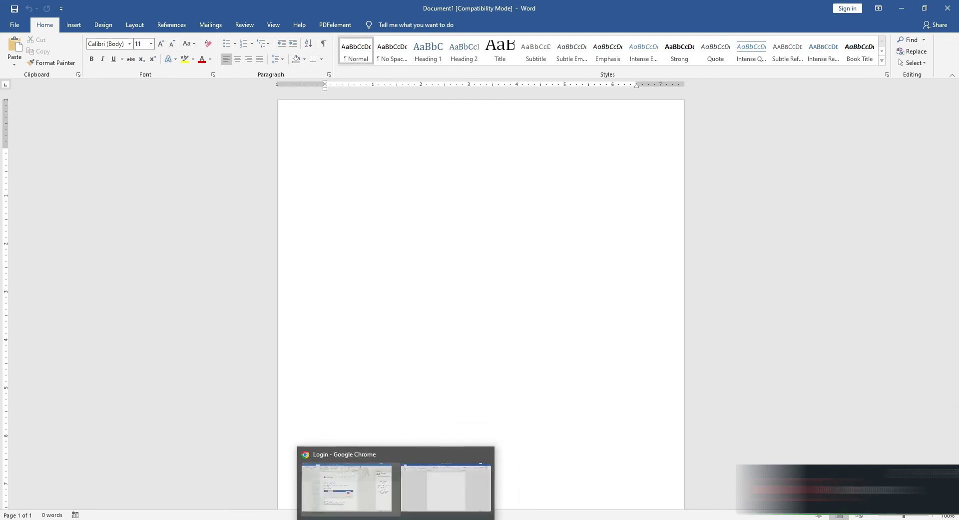
pyautogui.click(902, 9)
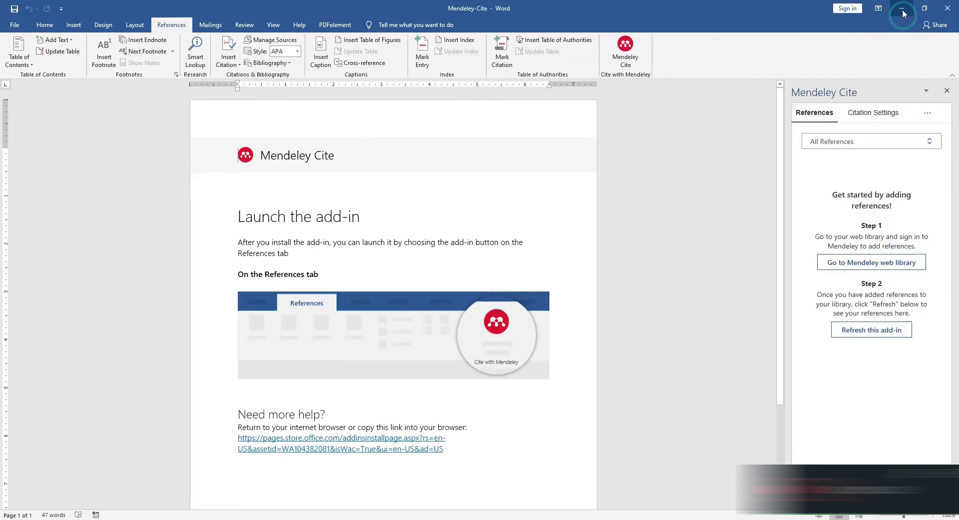
pyautogui.click(898, 9)
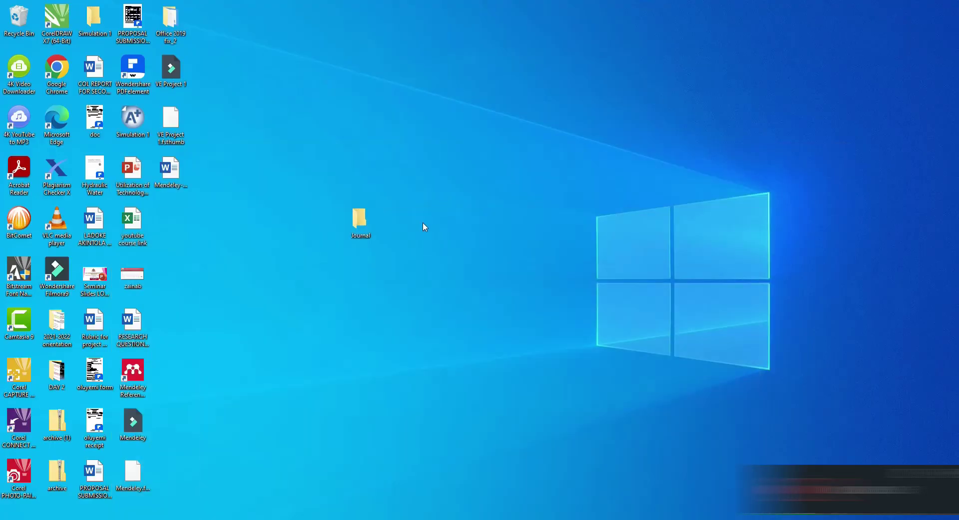
# Open the Journal folder full-screen and view the acceptance theory paper PDF
pyautogui.doubleClick(366, 228)
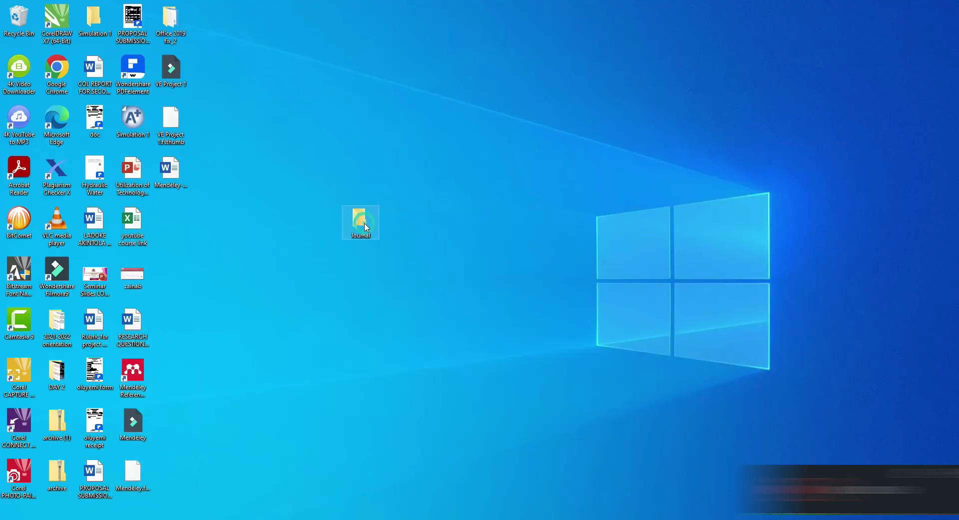
pyautogui.click(744, 126)
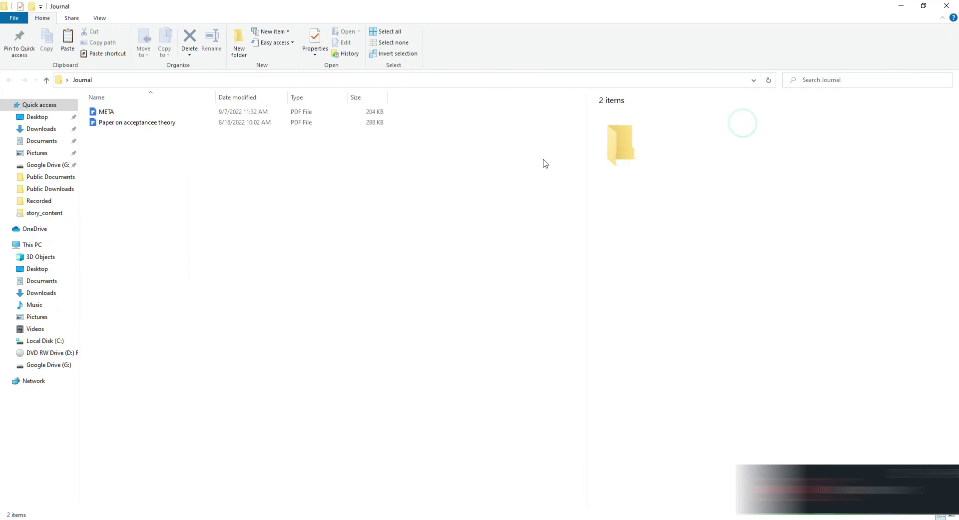
pyautogui.click(111, 122)
pyautogui.click(115, 112)
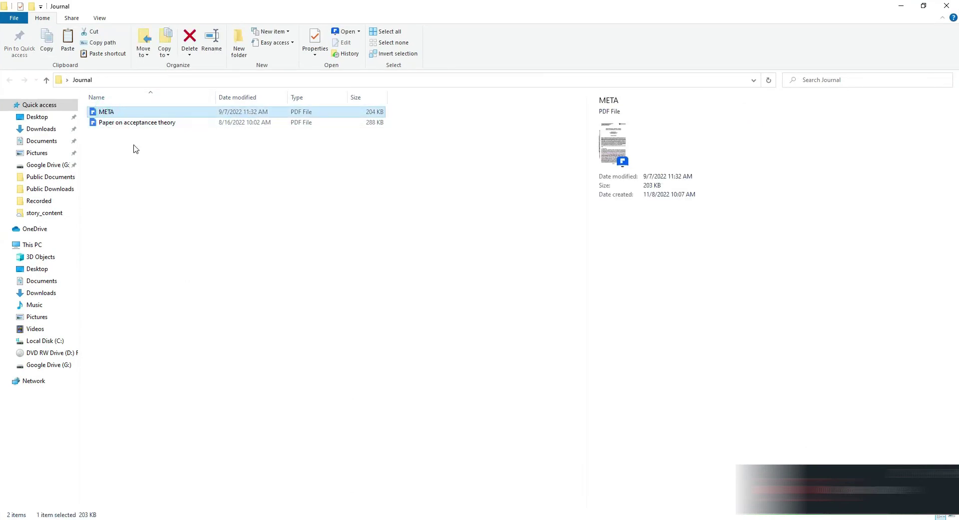
pyautogui.doubleClick(126, 124)
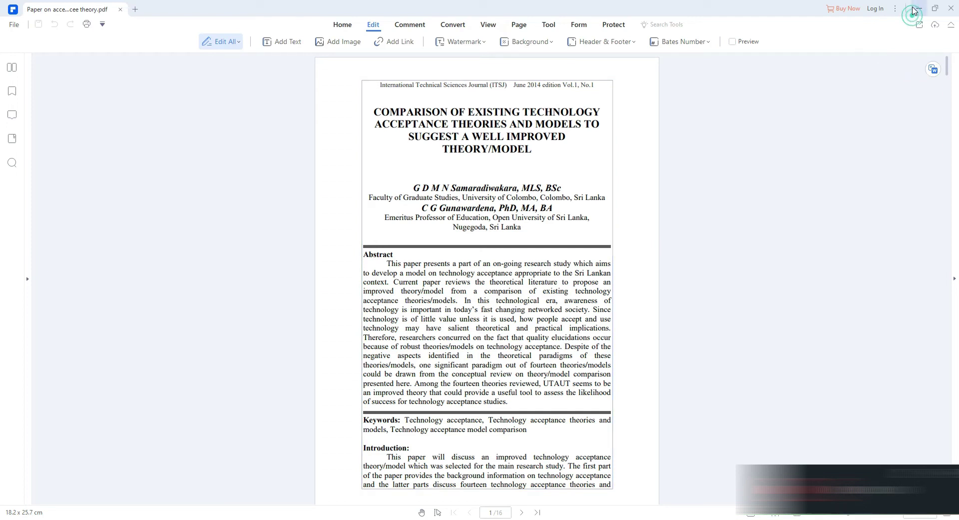
pyautogui.click(919, 8)
# Open the META PDF for review, then minimize its viewer
pyautogui.click(130, 112)
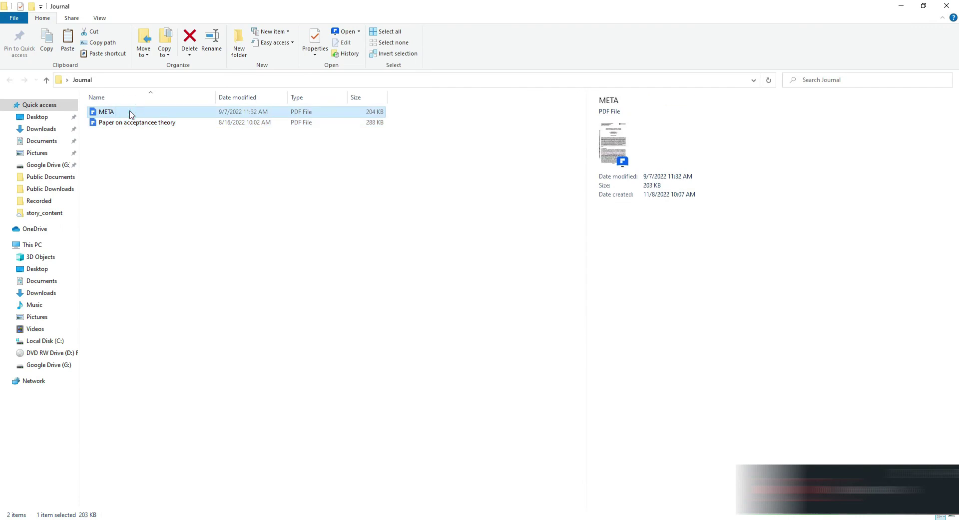
pyautogui.click(130, 112)
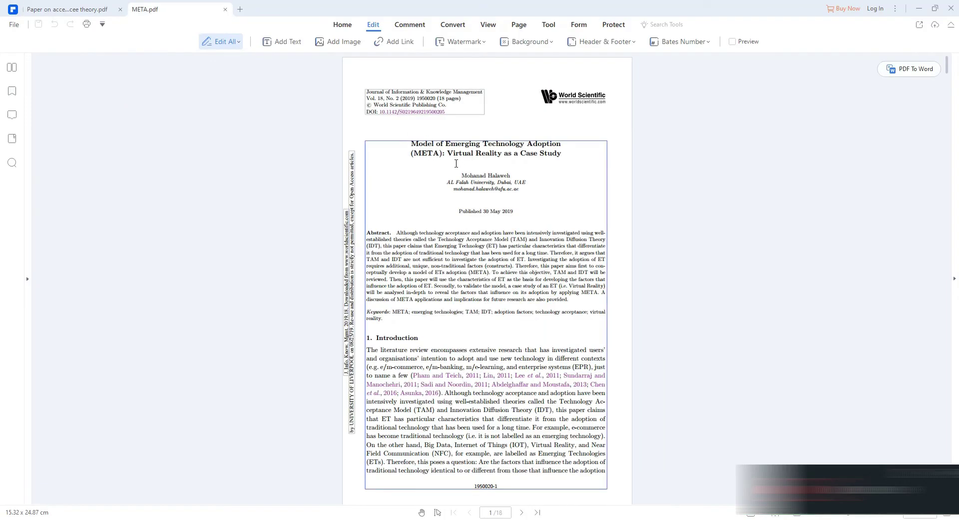
pyautogui.click(919, 8)
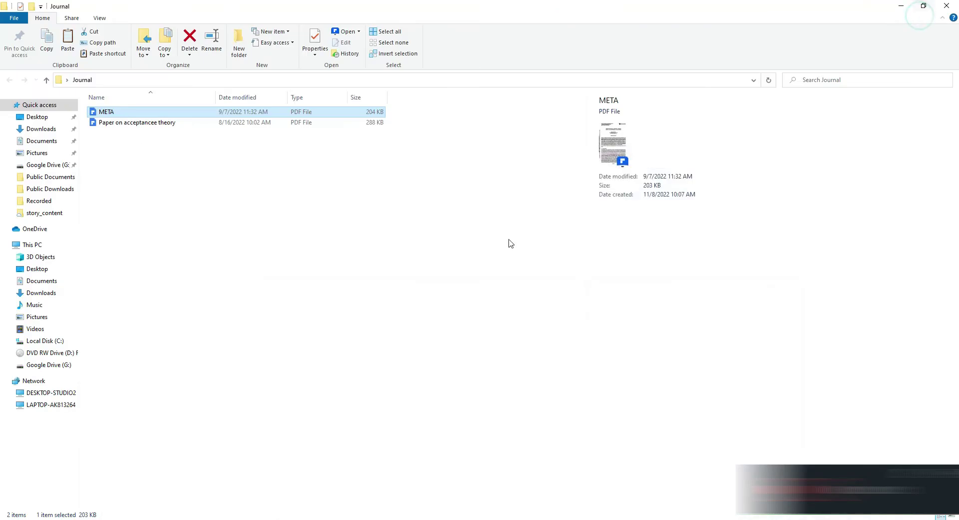
# Minimize the Journal folder and bring Mendeley Reference Manager to the front
pyautogui.hotkey('alt', 'Tab')
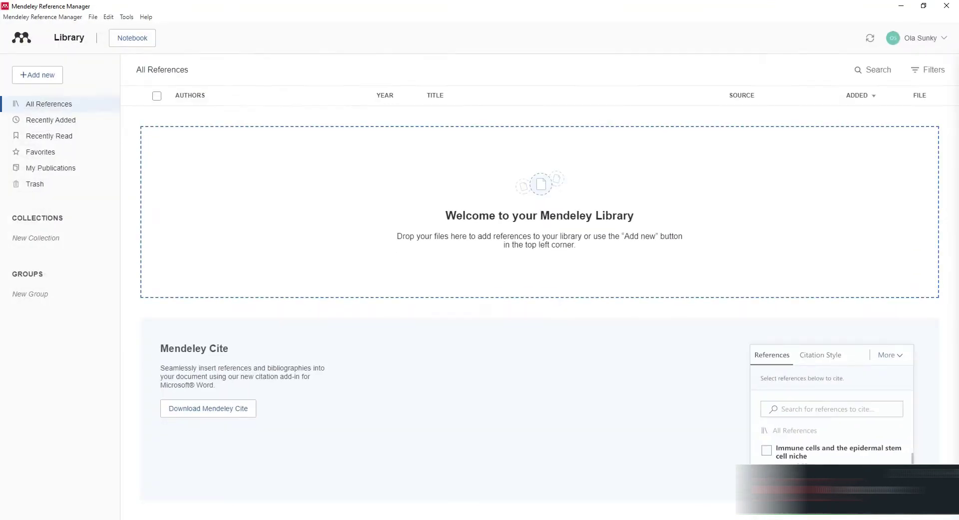
pyautogui.hotkey('alt', 'Tab')
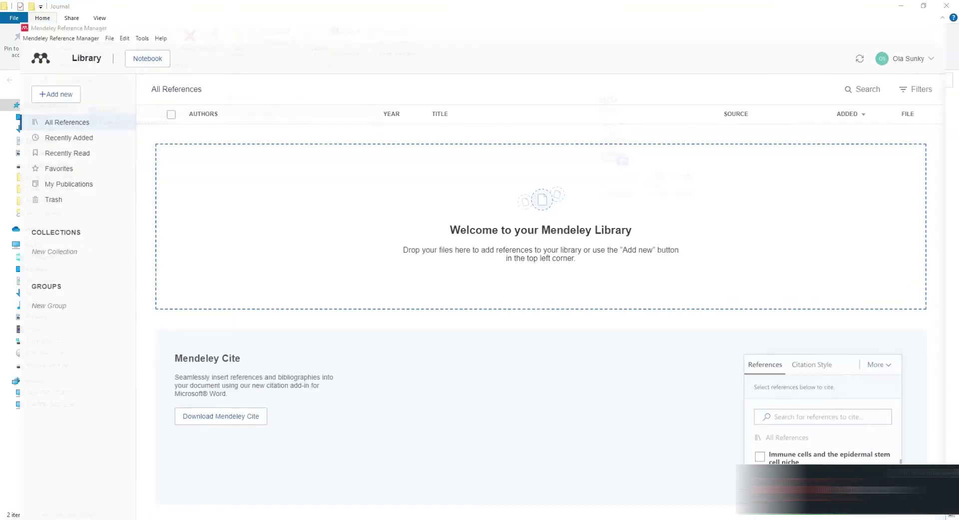
pyautogui.click(902, 8)
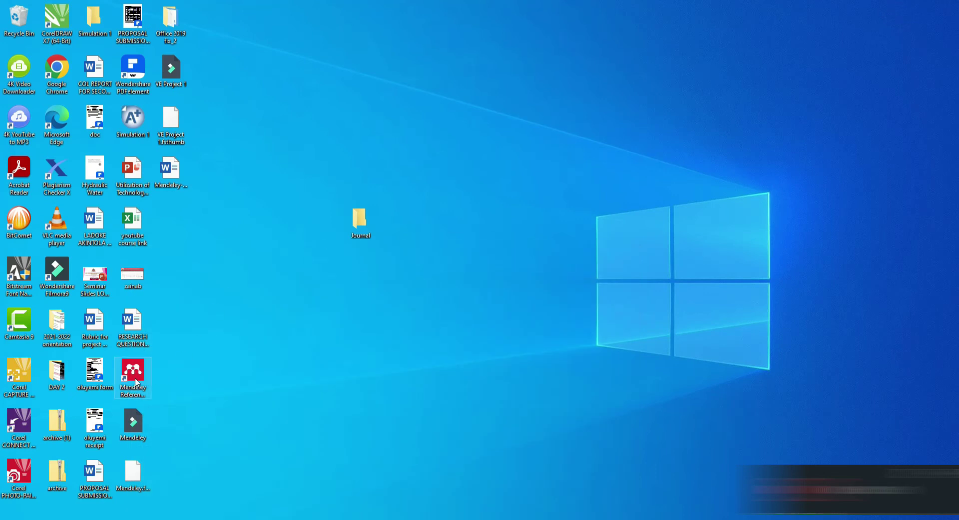
pyautogui.hotkey('alt', 'Tab')
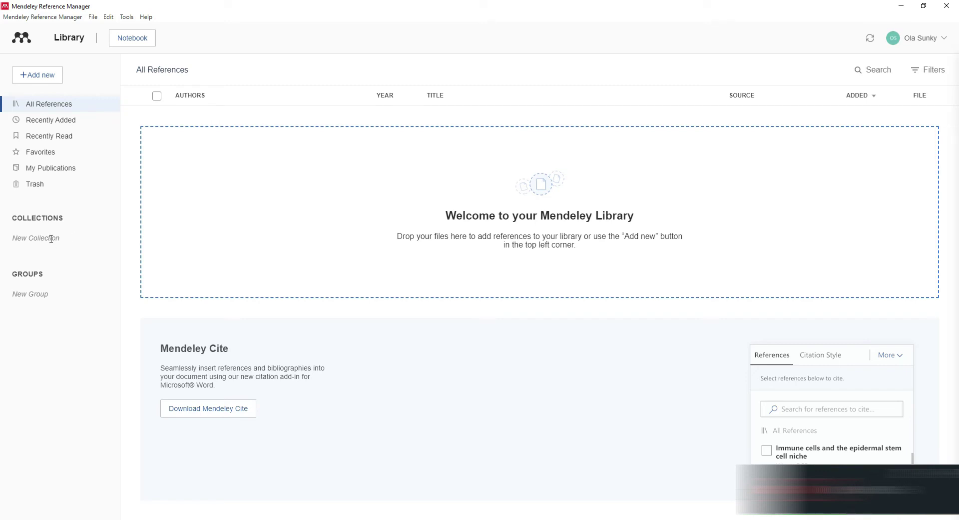
# Create a collection named 'Testing' under Collections and open it from the sidebar
pyautogui.click(51, 239)
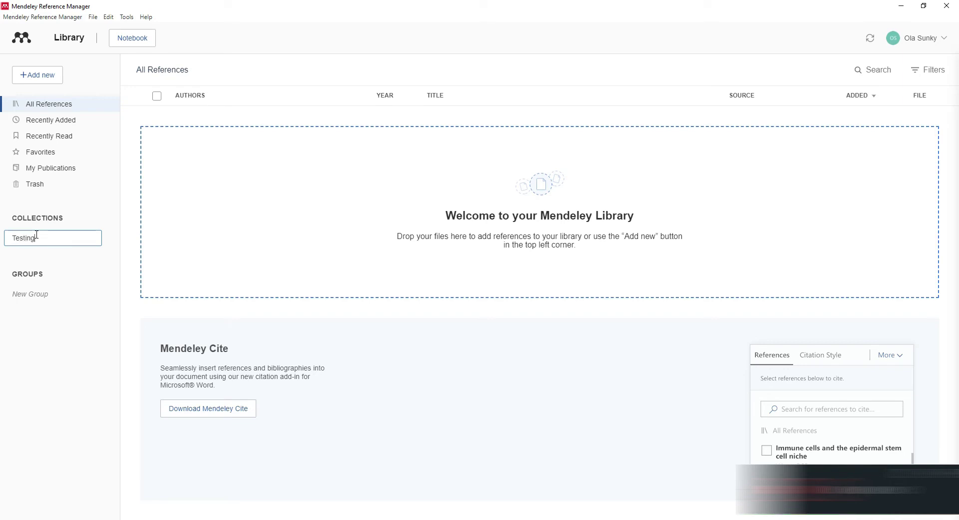
pyautogui.write('Testing')
pyautogui.press('Return')
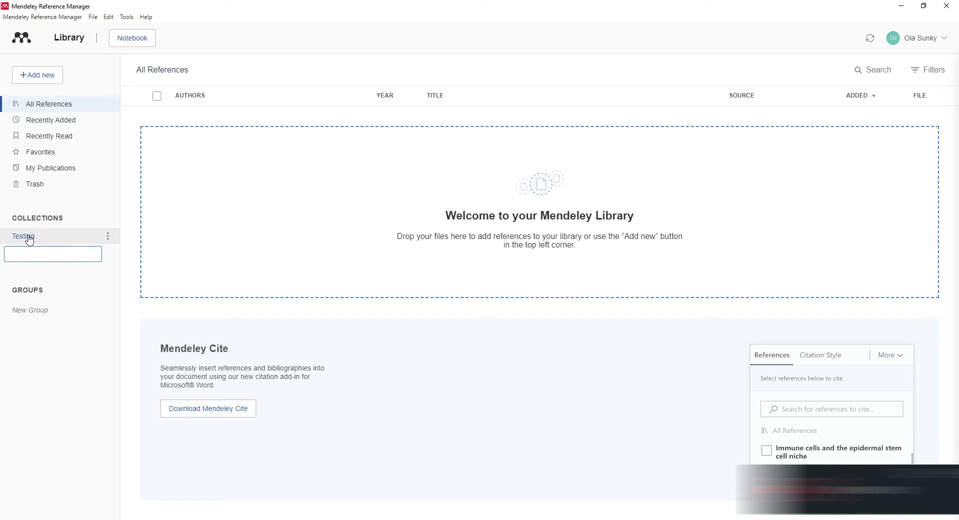
pyautogui.click(108, 236)
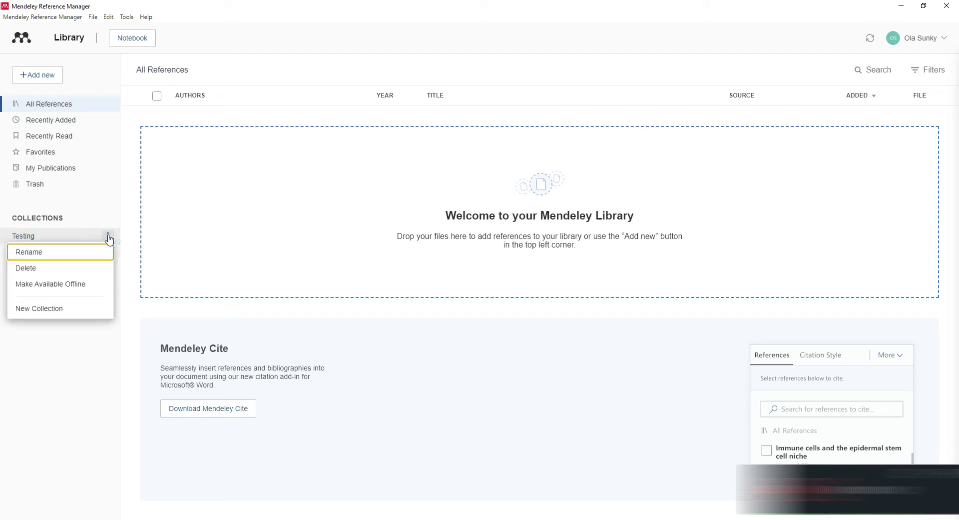
pyautogui.click(108, 236)
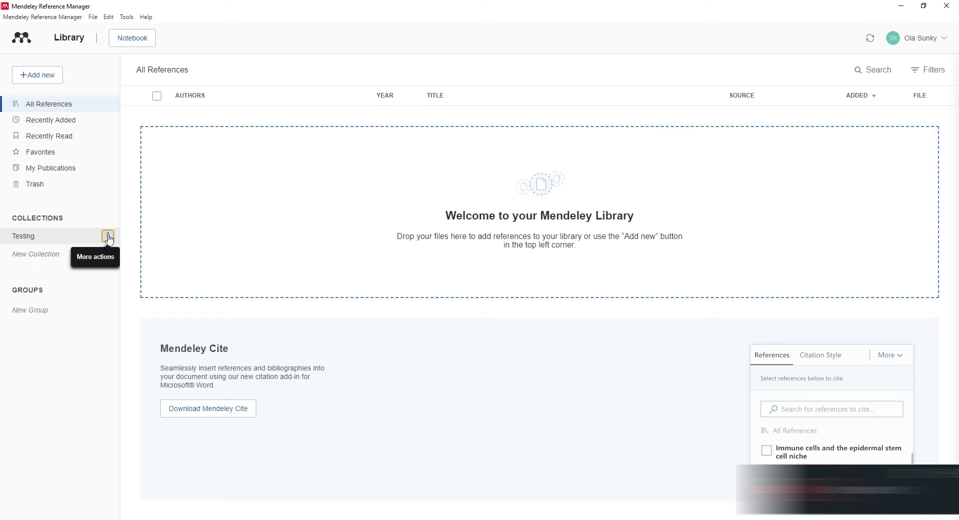
pyautogui.click(108, 236)
pyautogui.click(74, 238)
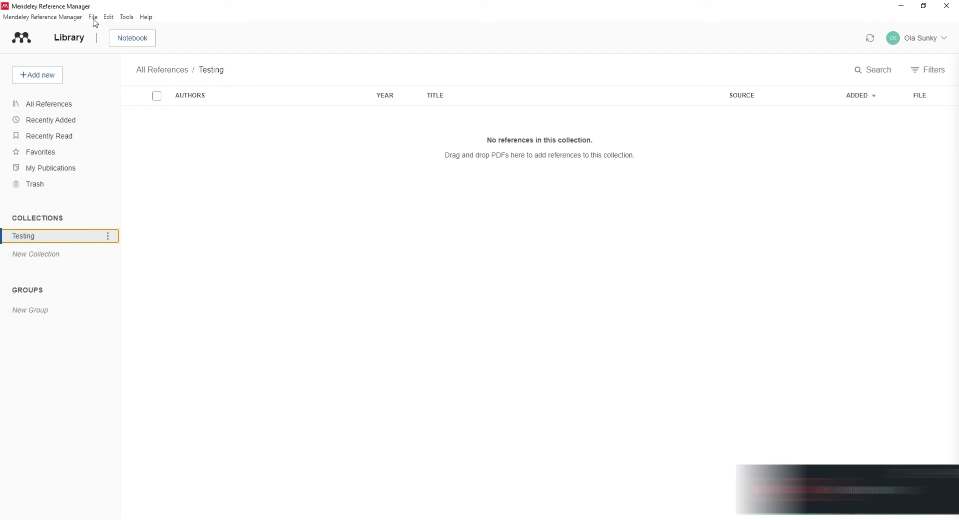
# Import both PDFs from Desktop > Journal into Testing via Add new > File(s) from computer
pyautogui.click(30, 75)
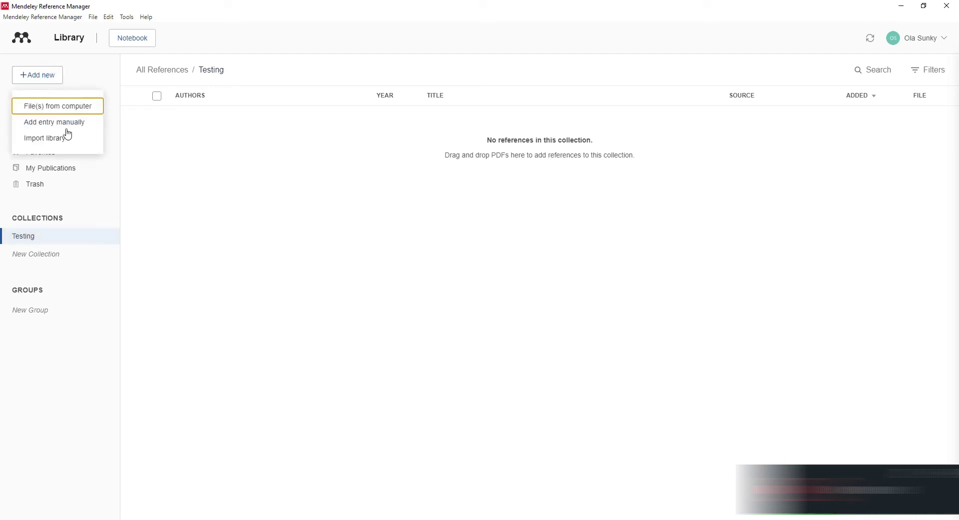
pyautogui.click(58, 112)
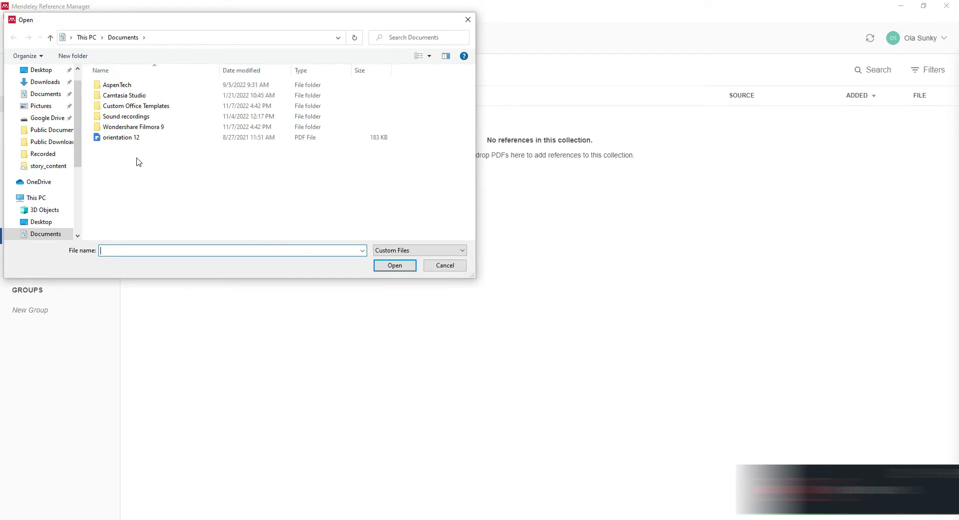
pyautogui.scroll(2, 40, 128)
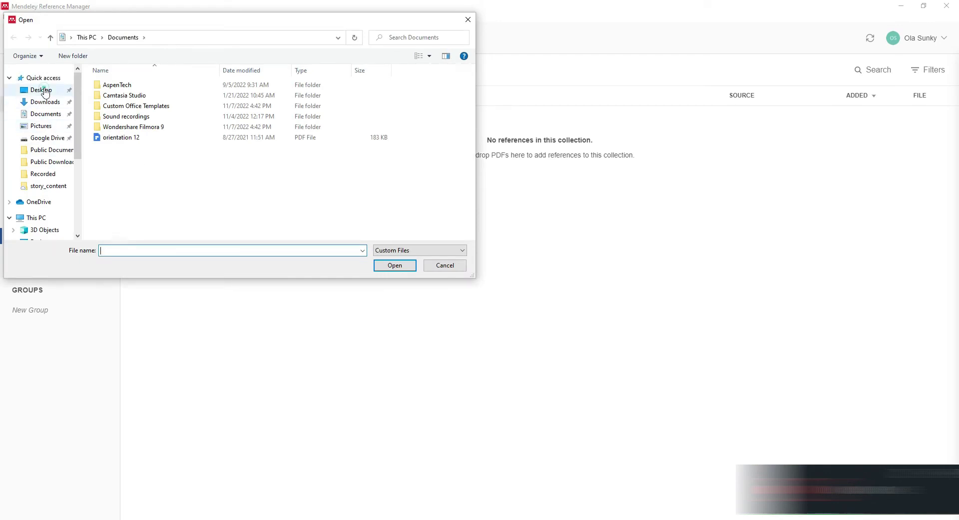
pyautogui.click(42, 90)
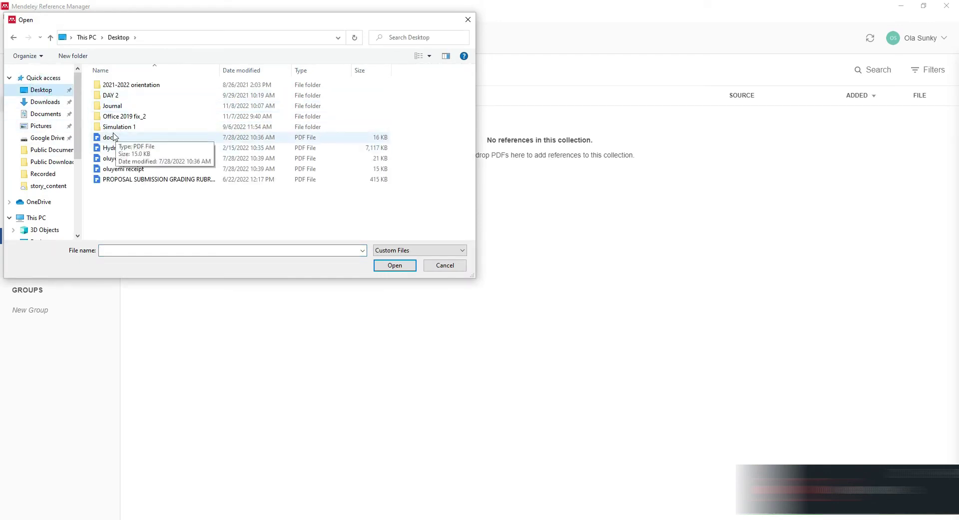
pyautogui.doubleClick(113, 106)
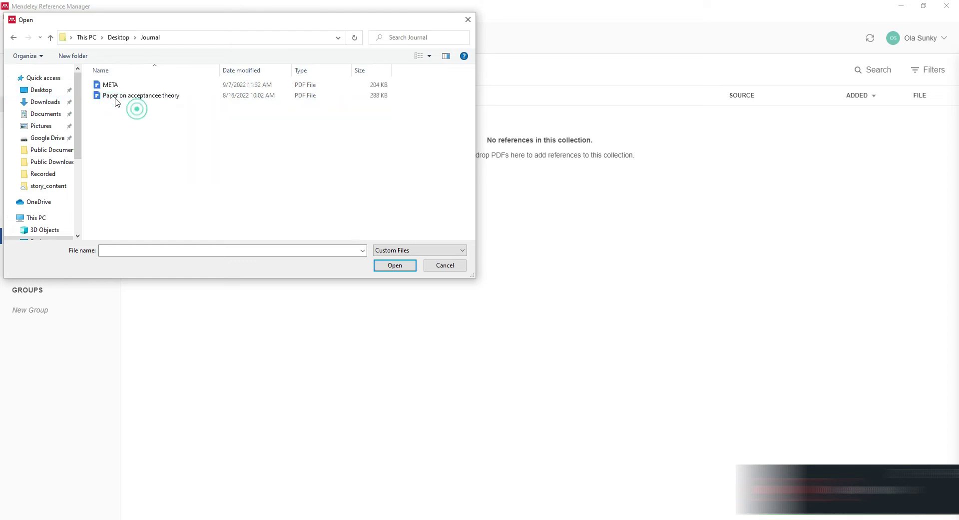
pyautogui.moveTo(137, 109); pyautogui.dragTo(98, 86)
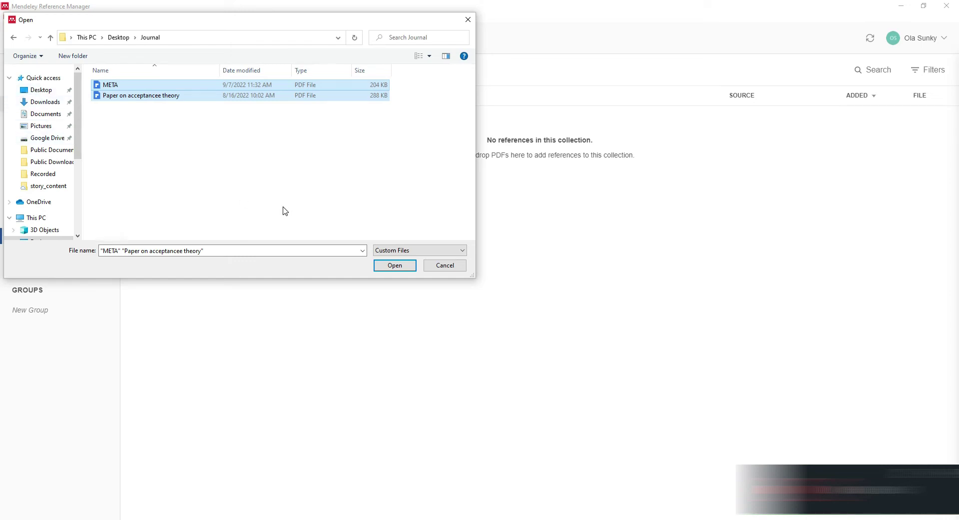
pyautogui.click(399, 268)
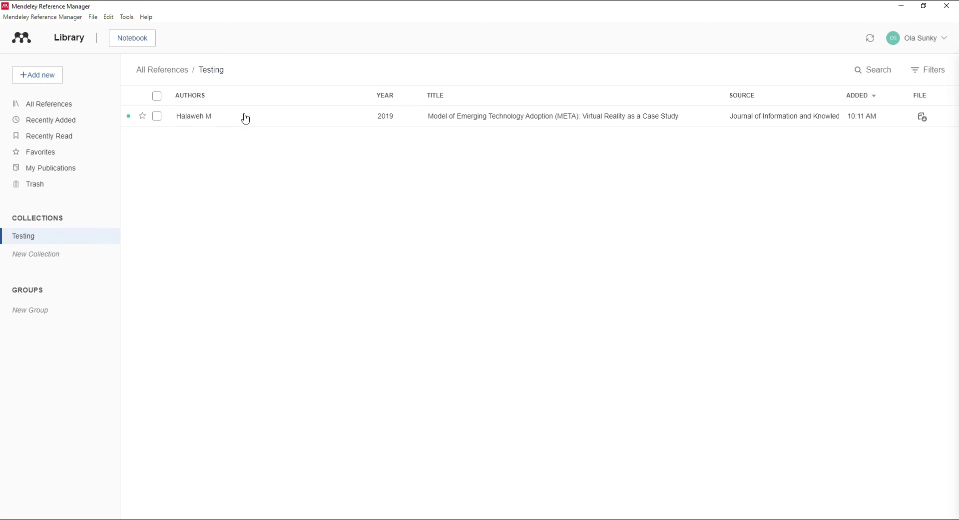
# Select the 2014 Samaradiwakara paper in Testing to show its Info details
pyautogui.moveTo(34, 241)
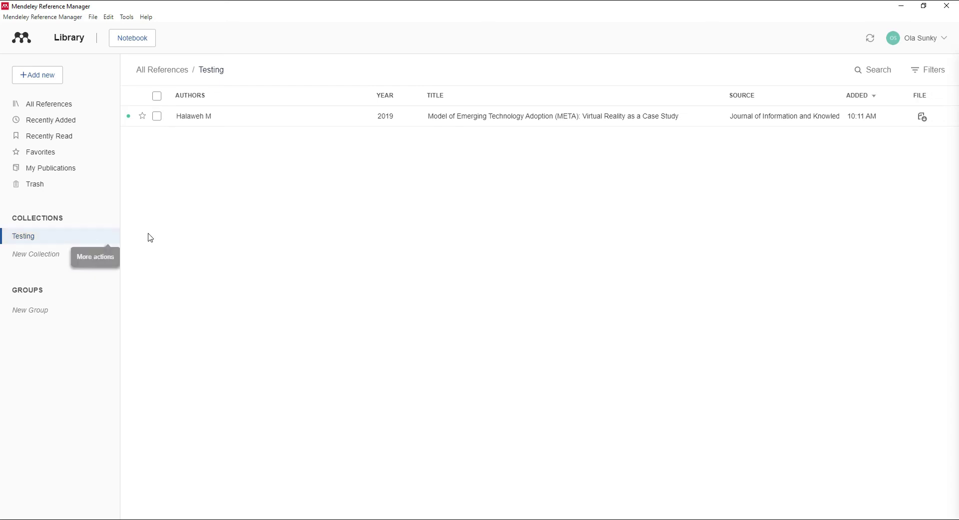
pyautogui.click(208, 197)
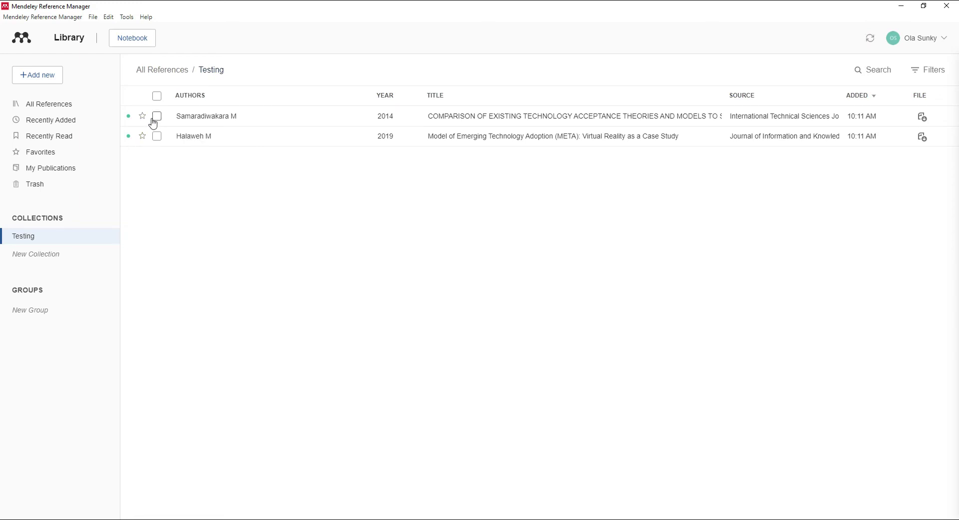
pyautogui.click(204, 121)
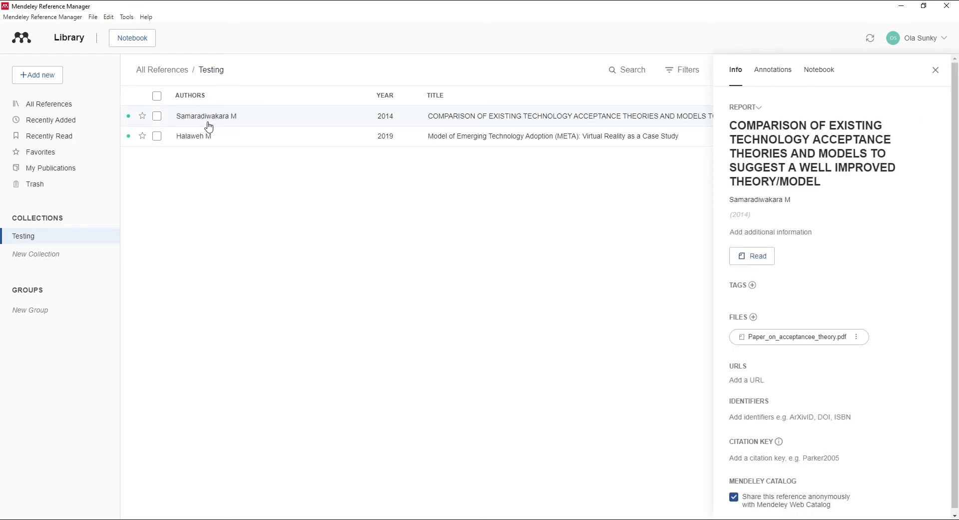
# Open the Samaradiwakara PDF and change its reference type from Report to Journal Article
pyautogui.doubleClick(253, 118)
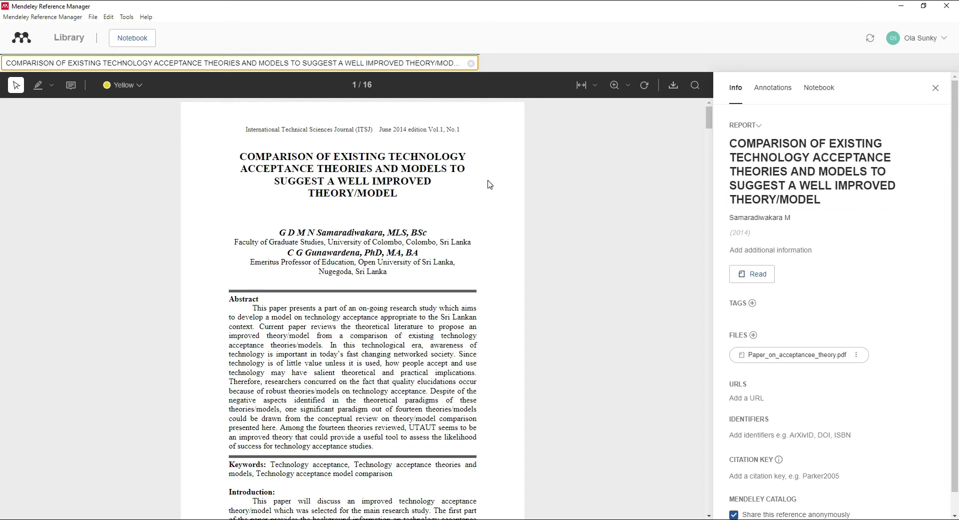
pyautogui.click(760, 126)
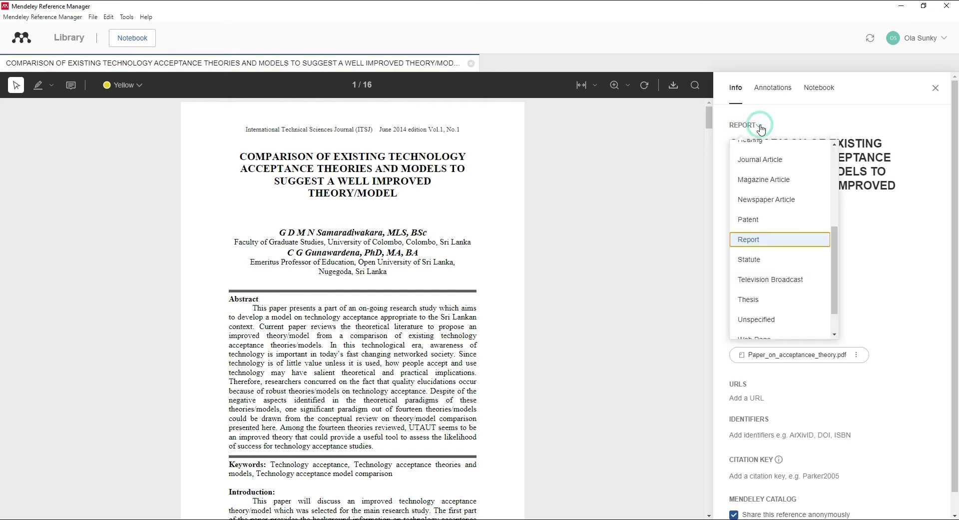
pyautogui.scroll(-1, 768, 271)
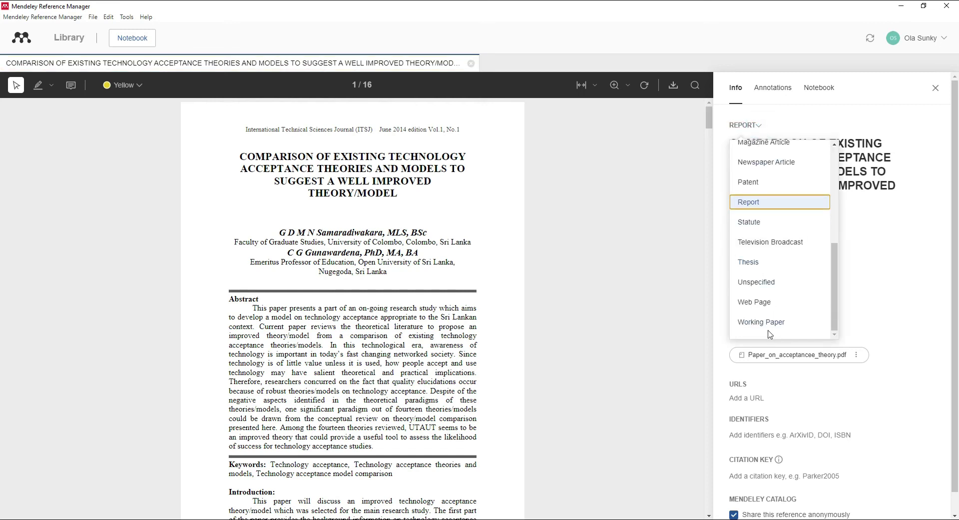
pyautogui.scroll(-1, 771, 332)
pyautogui.scroll(3, 774, 273)
pyautogui.scroll(4, 765, 212)
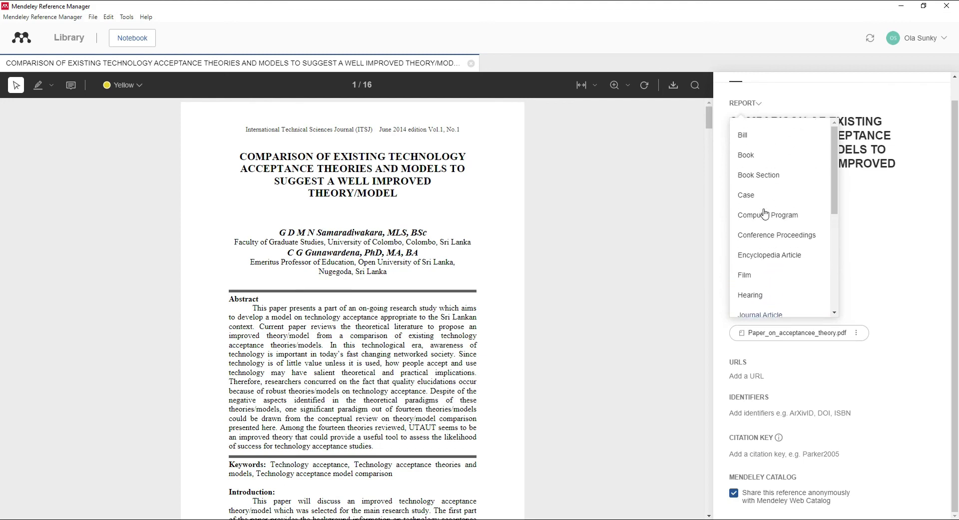
pyautogui.scroll(-1, 765, 270)
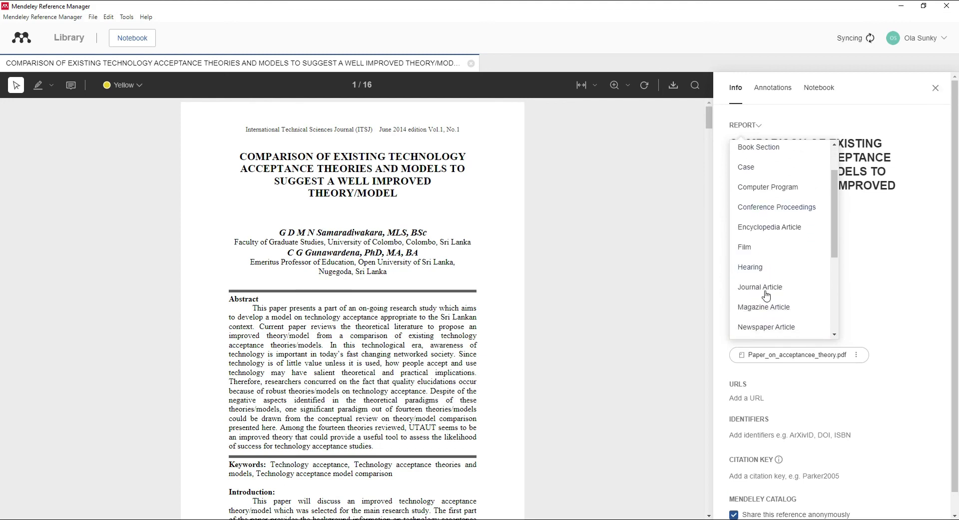
pyautogui.click(765, 286)
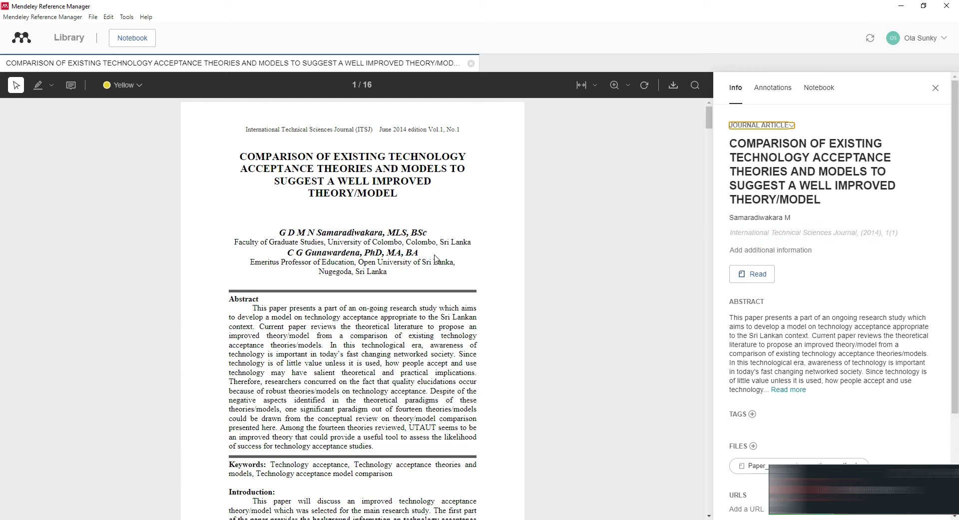
pyautogui.click(309, 168)
pyautogui.click(791, 234)
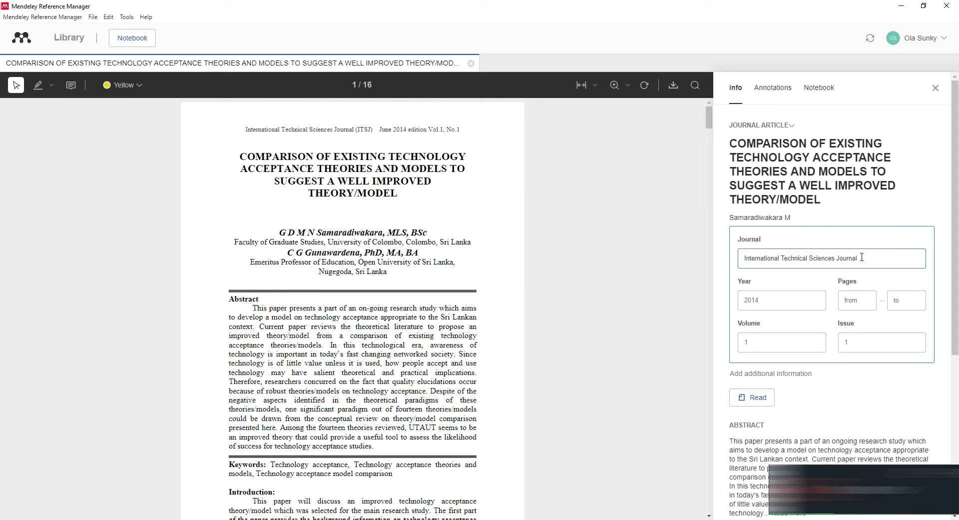
# Fill in the year 2014 and starting page 21 for the Samaradiwakara paper
pyautogui.click(752, 303)
pyautogui.click(859, 301)
pyautogui.scroll(-5, 440, 400)
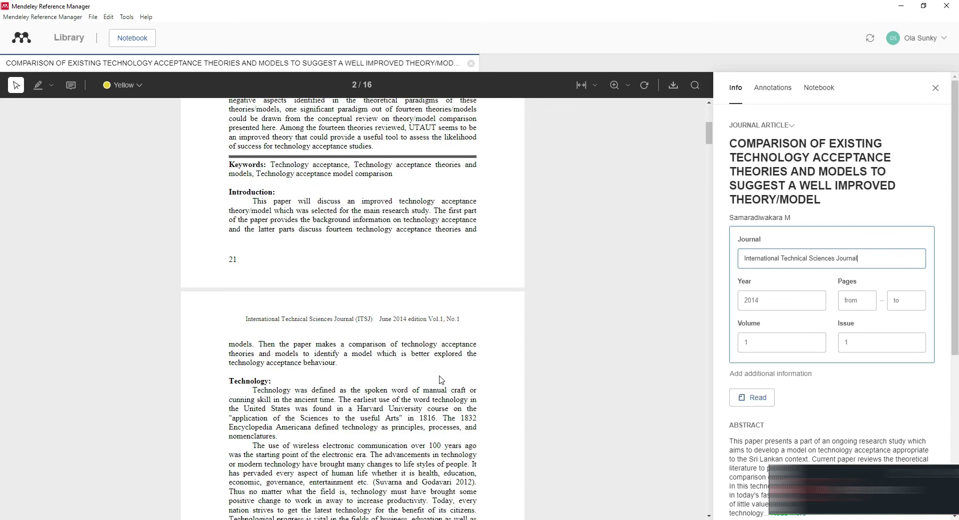
pyautogui.click(856, 301)
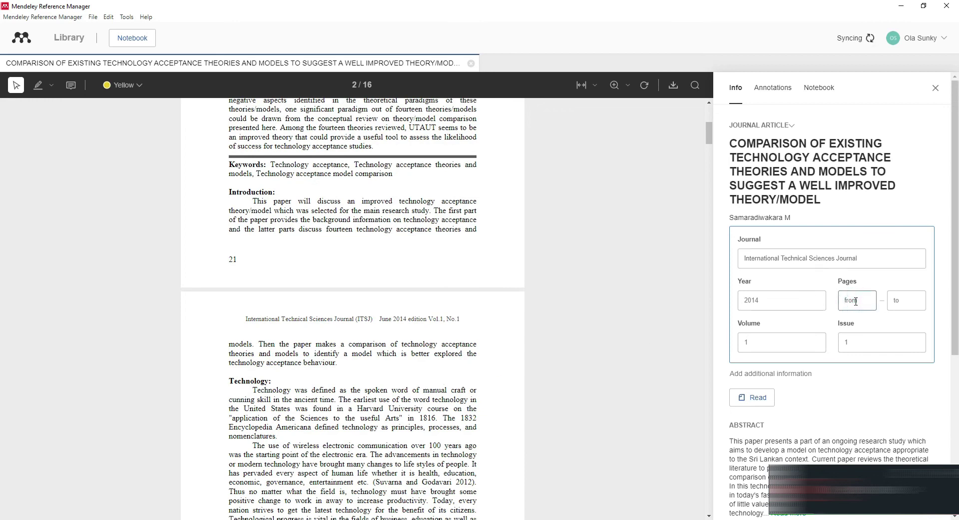
pyautogui.scroll(-20, 504, 325)
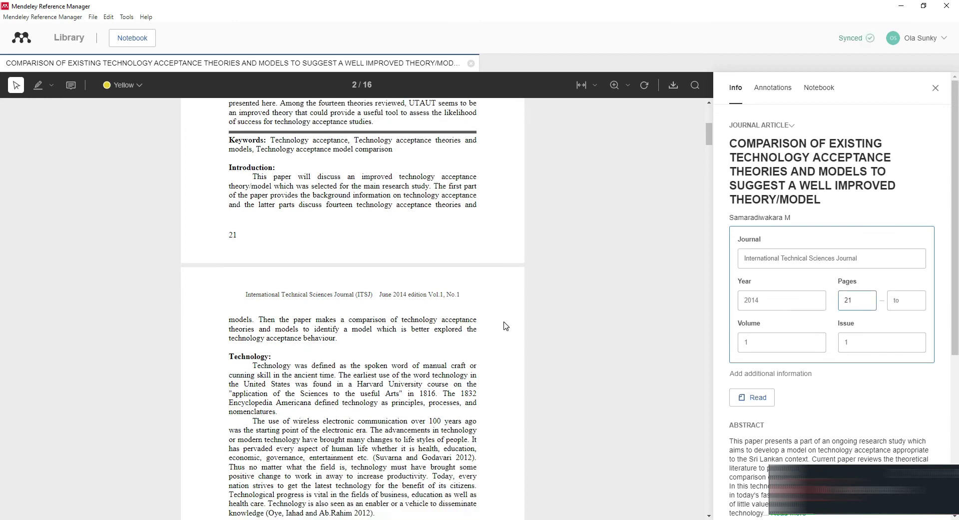
pyautogui.scroll(-20, 505, 325)
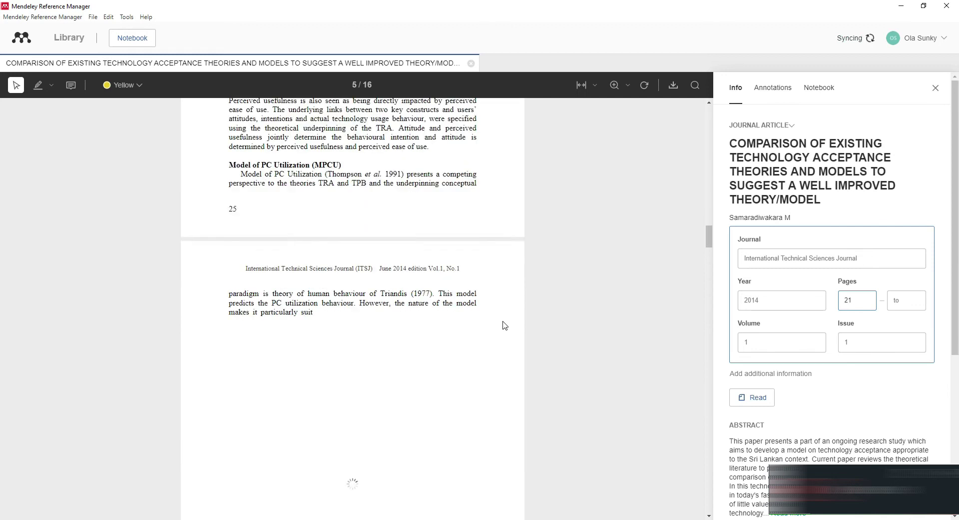
pyautogui.scroll(-20, 502, 323)
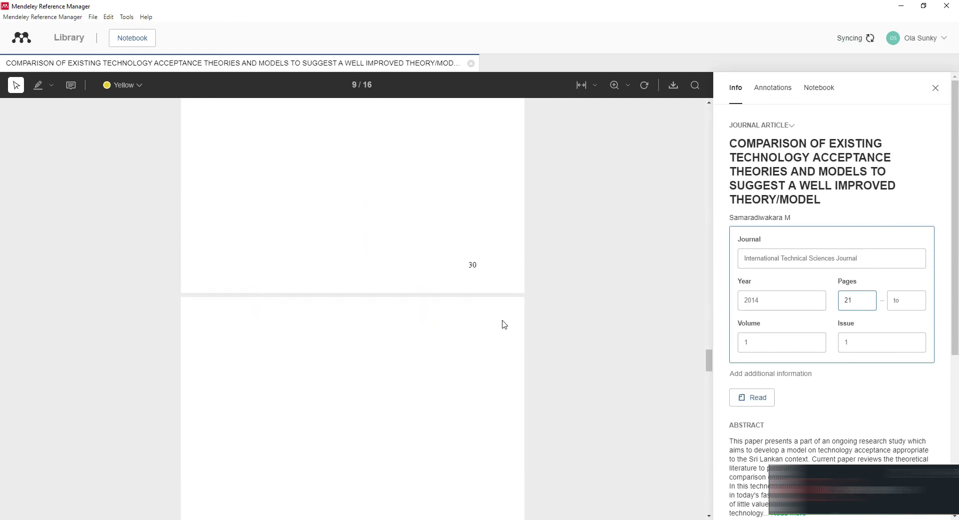
pyautogui.click(708, 386)
pyautogui.moveTo(709, 426); pyautogui.dragTo(709, 505)
# Enter 36 as the ending page, finish editing, and close the PDF reader
pyautogui.click(916, 304)
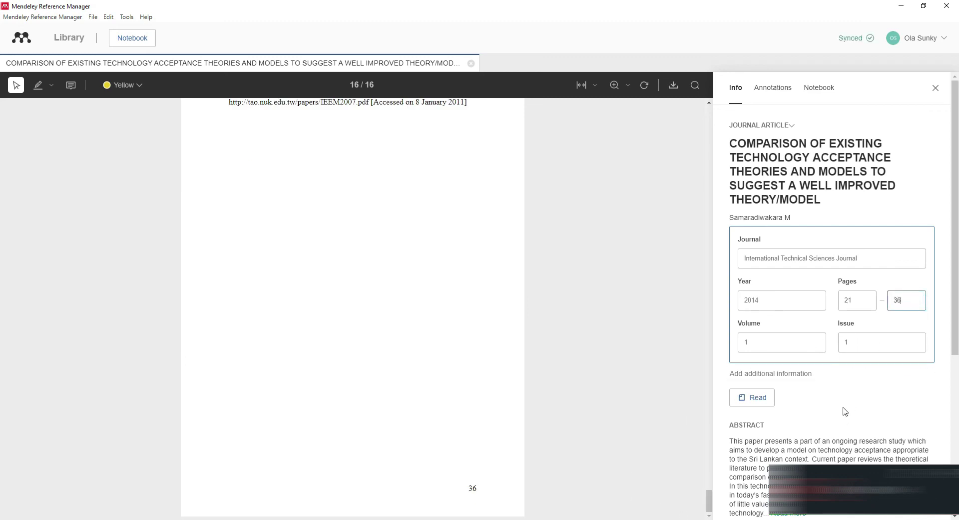
pyautogui.scroll(5, 568, 347)
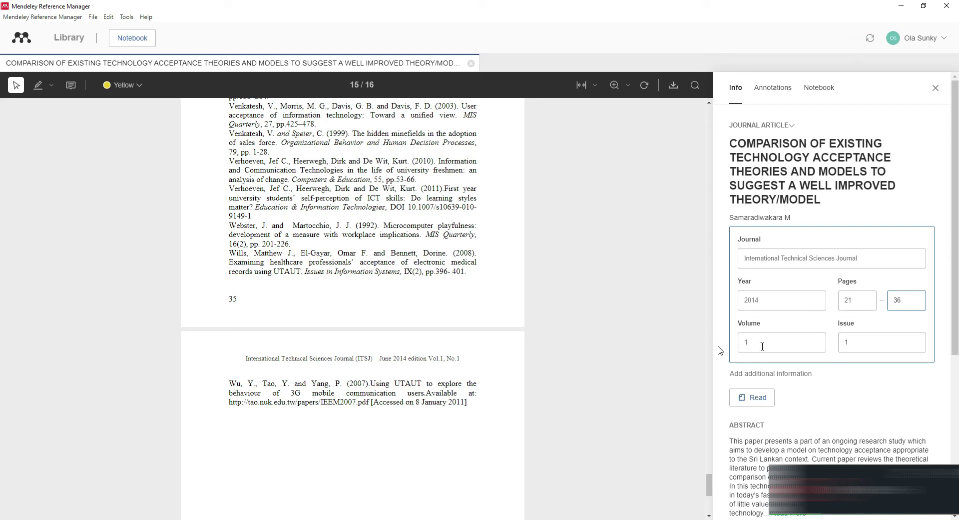
pyautogui.click(613, 359)
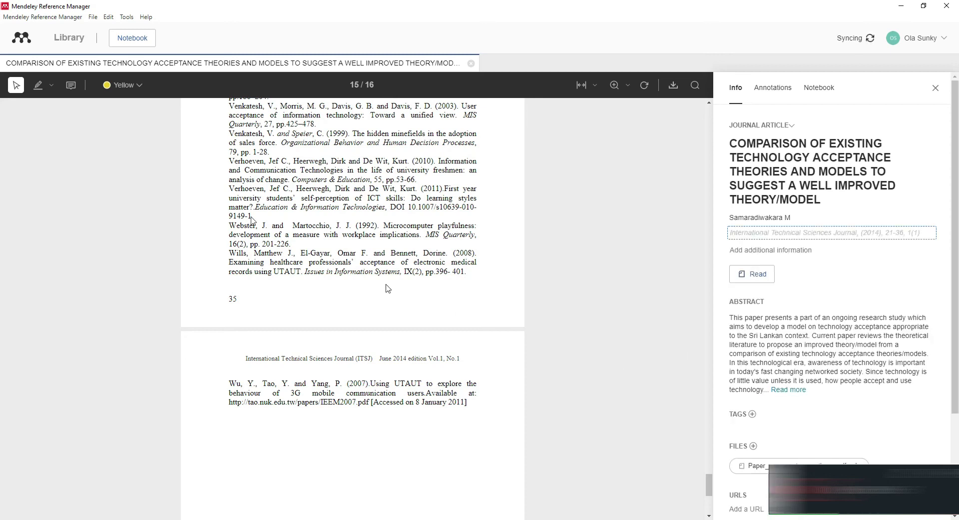
pyautogui.click(471, 64)
# Open the 2019 Halaweh META paper in the reader, review its Info, then close it
pyautogui.click(227, 139)
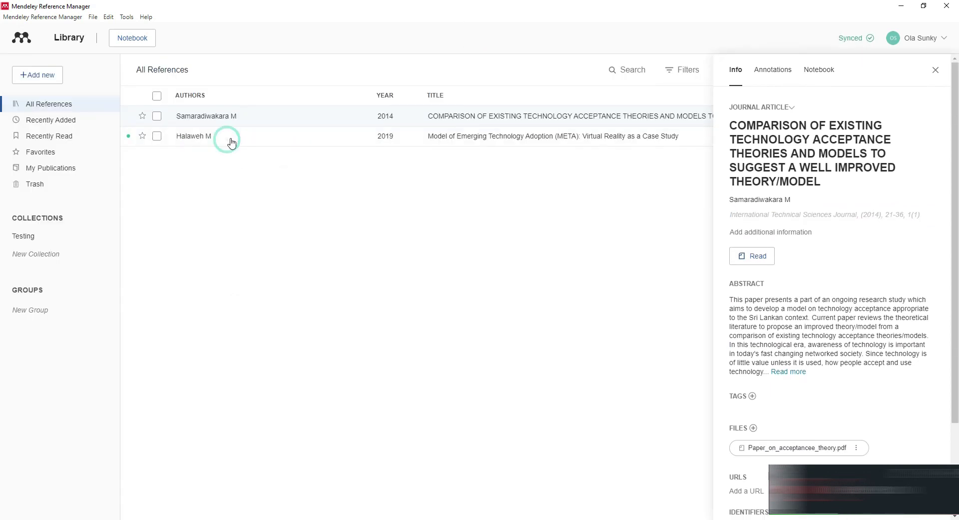
pyautogui.doubleClick(268, 137)
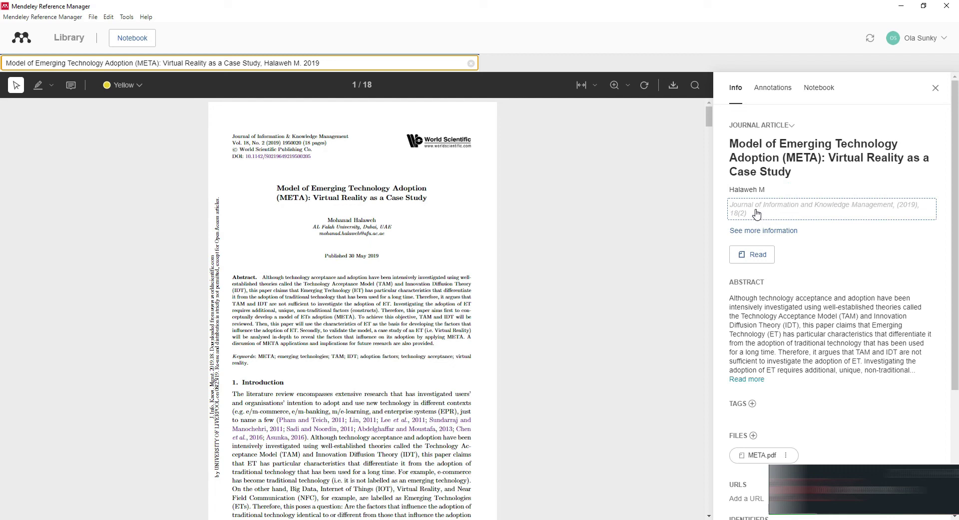
pyautogui.scroll(-2, 769, 219)
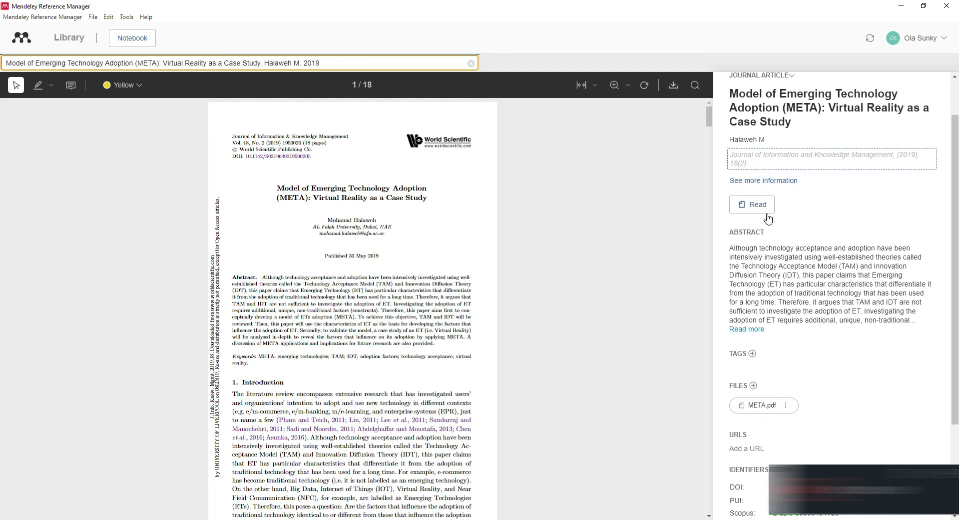
pyautogui.scroll(1, 769, 218)
pyautogui.scroll(-2, 770, 218)
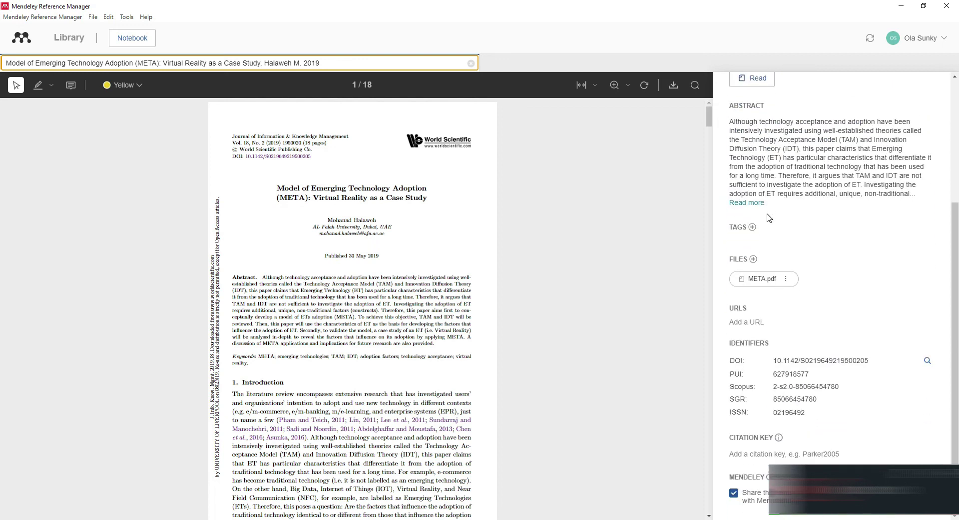
pyautogui.scroll(3, 749, 228)
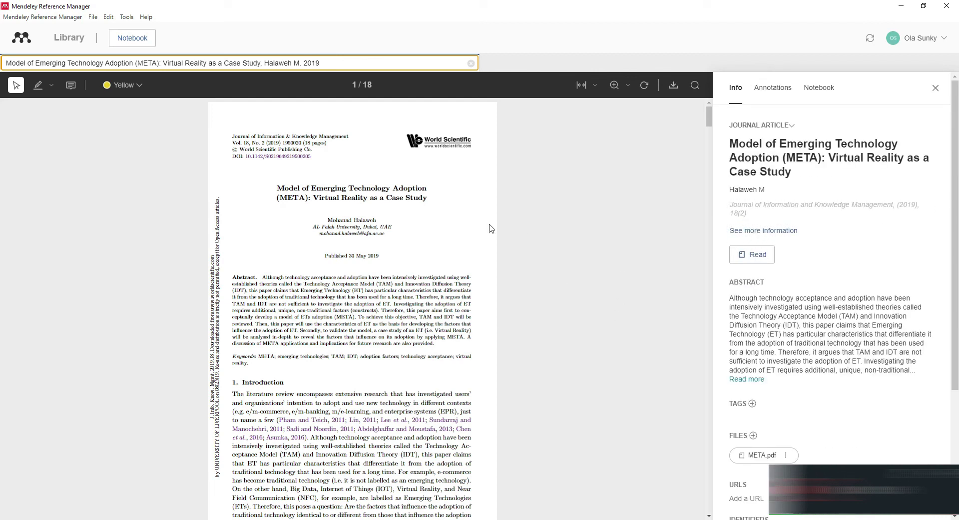
pyautogui.click(471, 63)
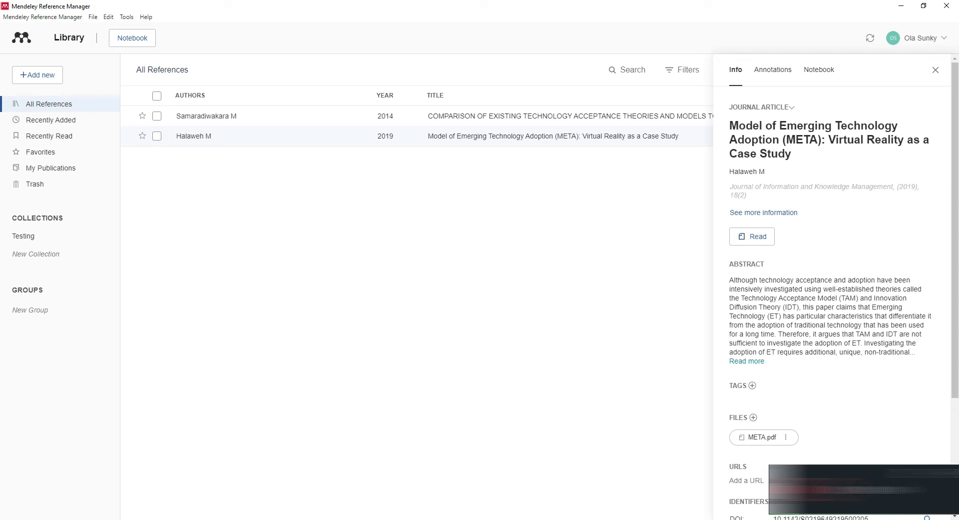
# Switch to the blank Document1 and type ACCORDING TO at the top of the page
pyautogui.moveTo(406, 519)
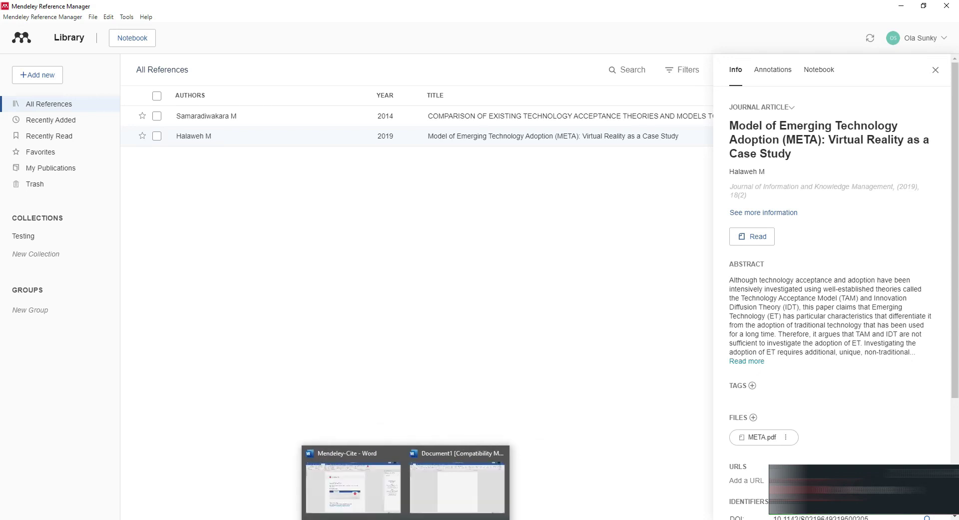
pyautogui.click(428, 490)
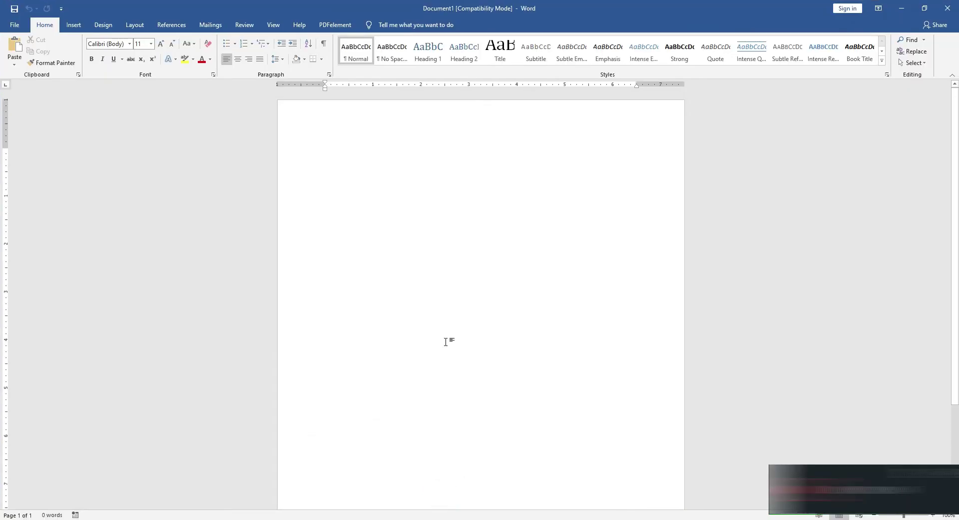
pyautogui.click(334, 160)
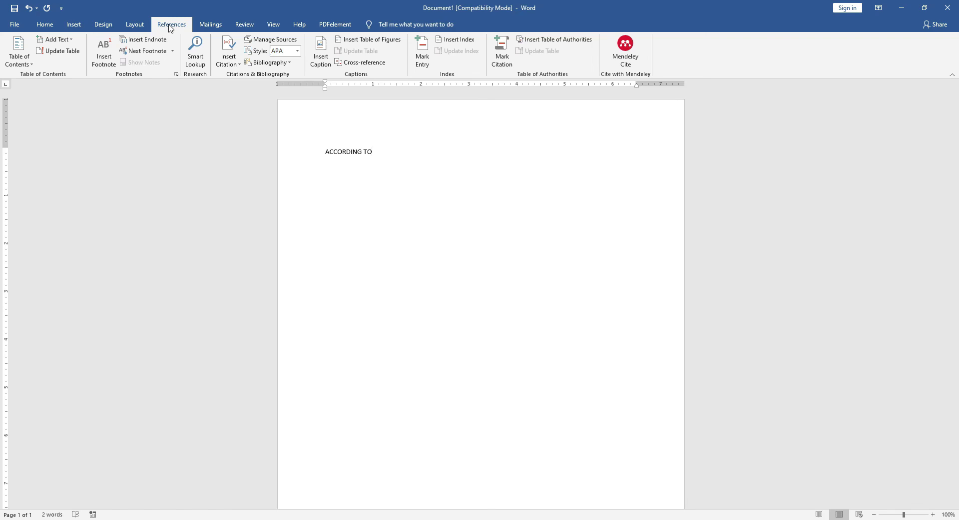
# Open the Mendeley Cite pane from the References tab
pyautogui.click(169, 26)
pyautogui.click(170, 26)
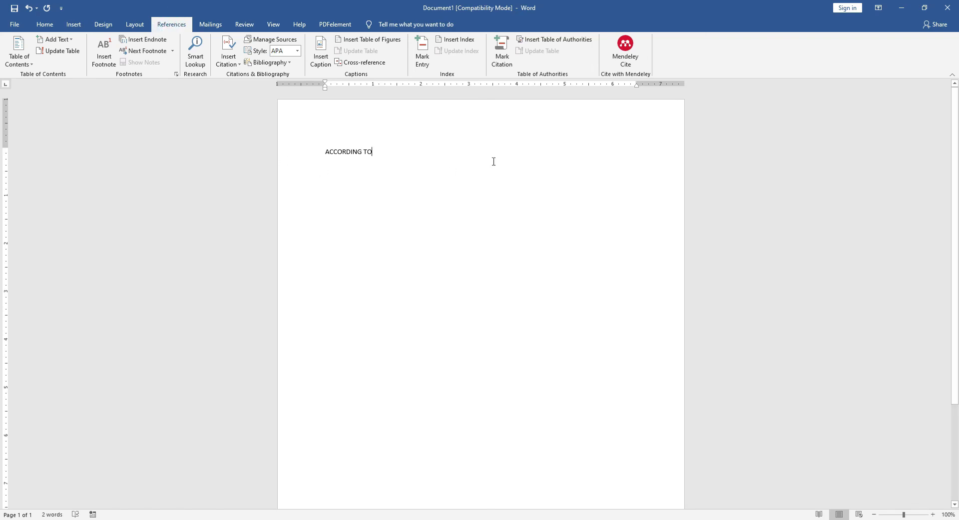
pyautogui.click(627, 52)
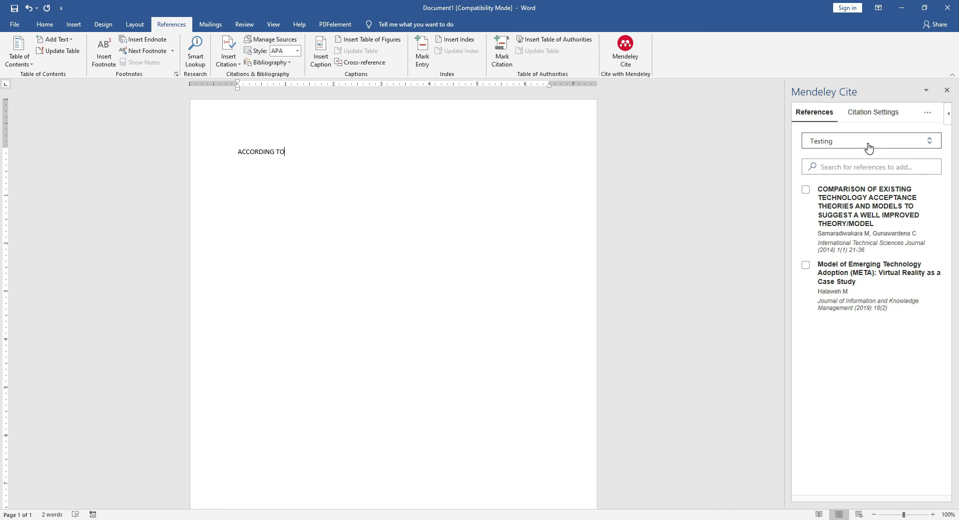
# From the Testing collection, cite Samaradiwakara & Gunawardena (2014) in APA right after ACCORDING TO
pyautogui.click(869, 147)
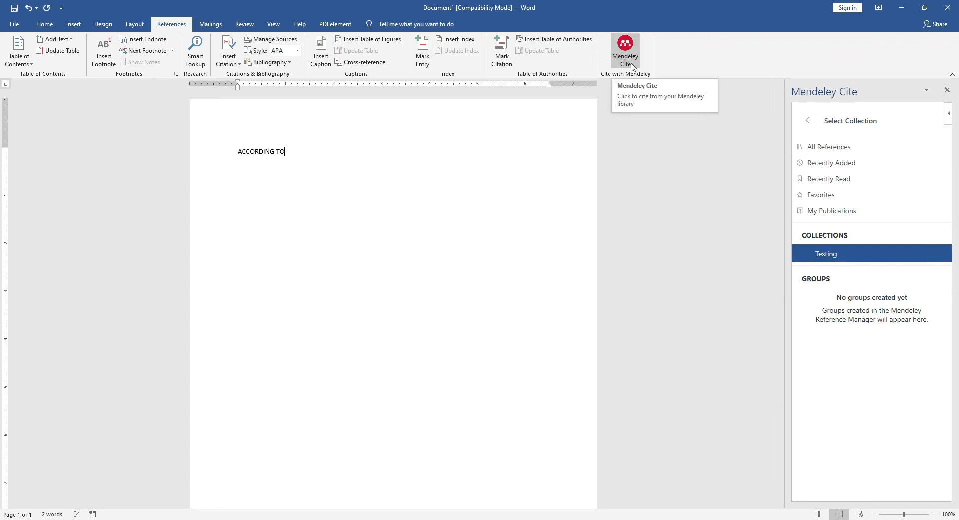
pyautogui.click(828, 255)
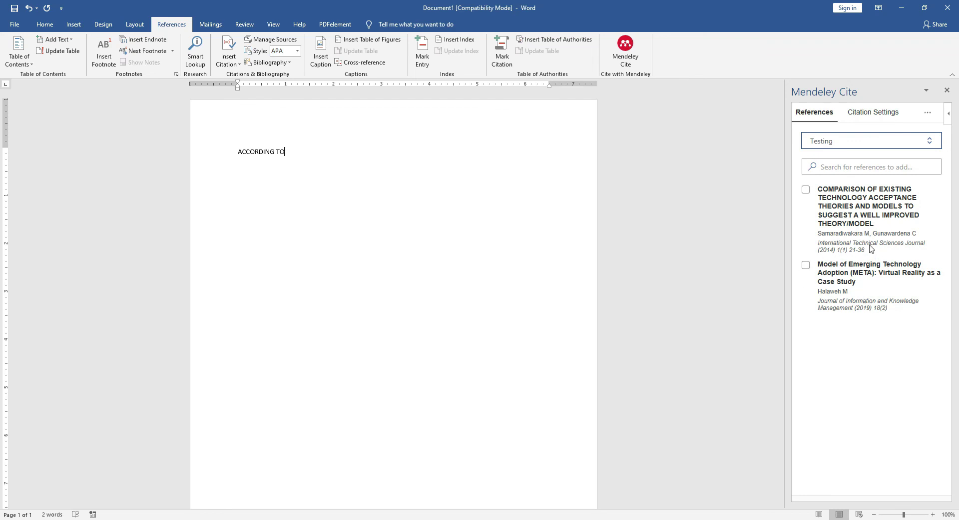
pyautogui.click(807, 190)
pyautogui.click(301, 235)
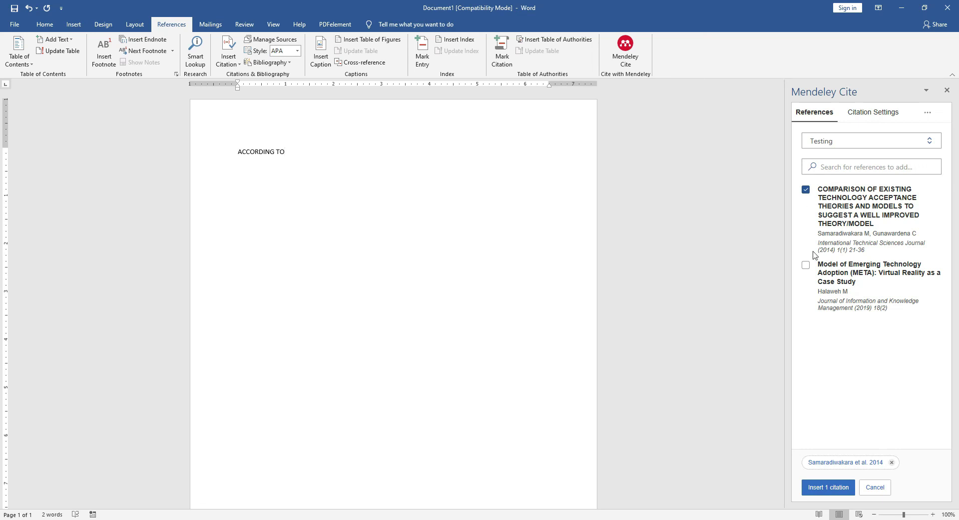
pyautogui.click(806, 191)
pyautogui.click(807, 192)
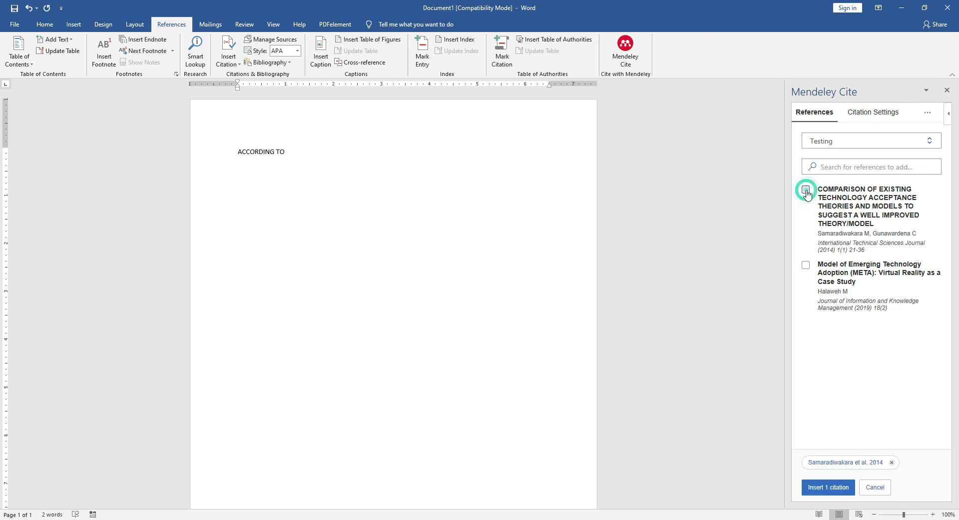
pyautogui.click(829, 488)
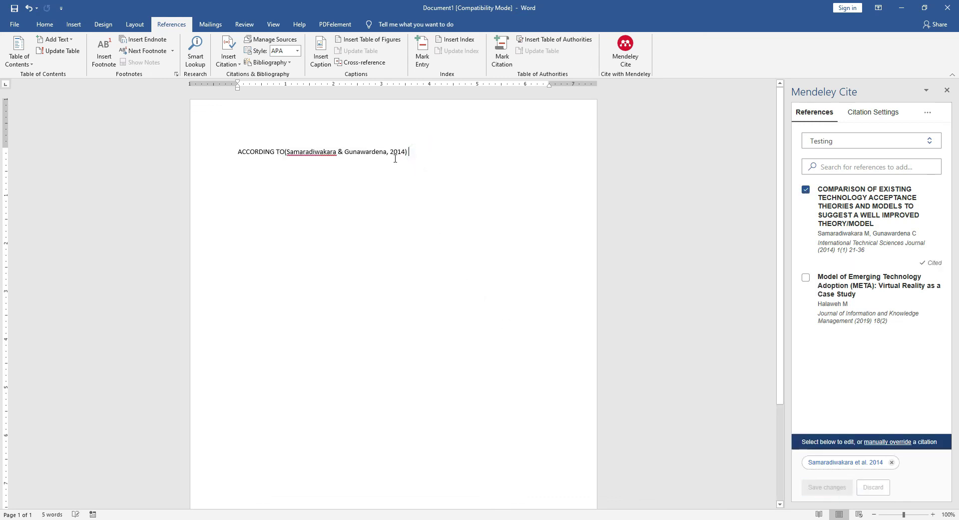
# Separate TO from the citation with a space and insert a second Samaradiwakara 2014 citation on line two
pyautogui.click(277, 152)
pyautogui.click(277, 152)
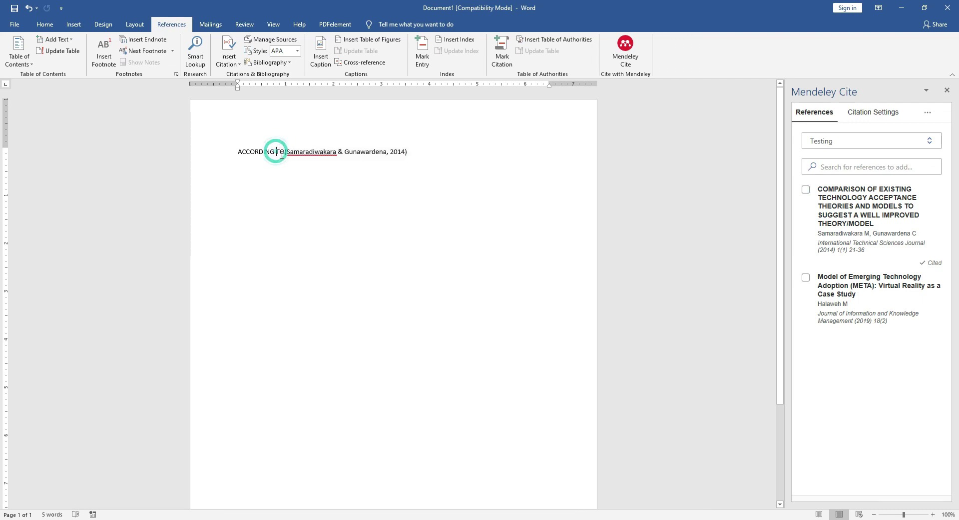
pyautogui.click(282, 155)
pyautogui.click(424, 152)
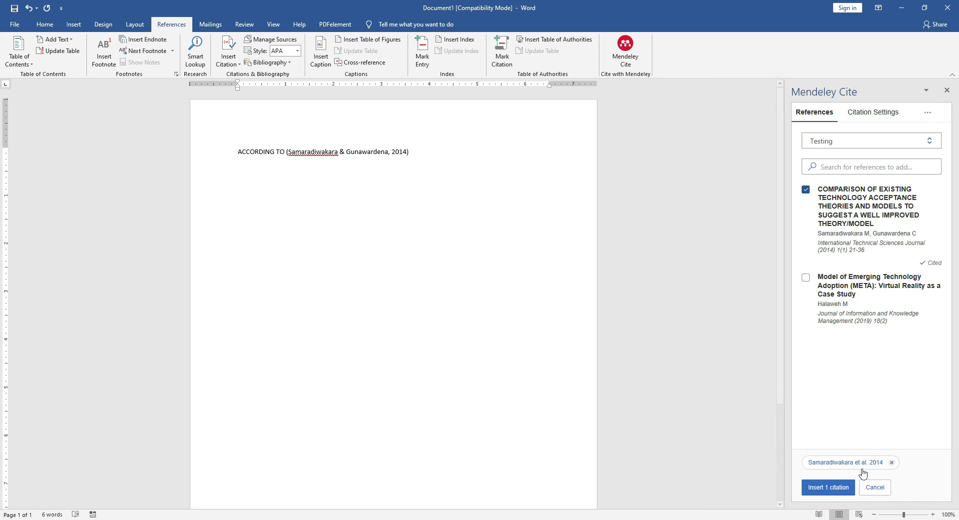
pyautogui.click(822, 487)
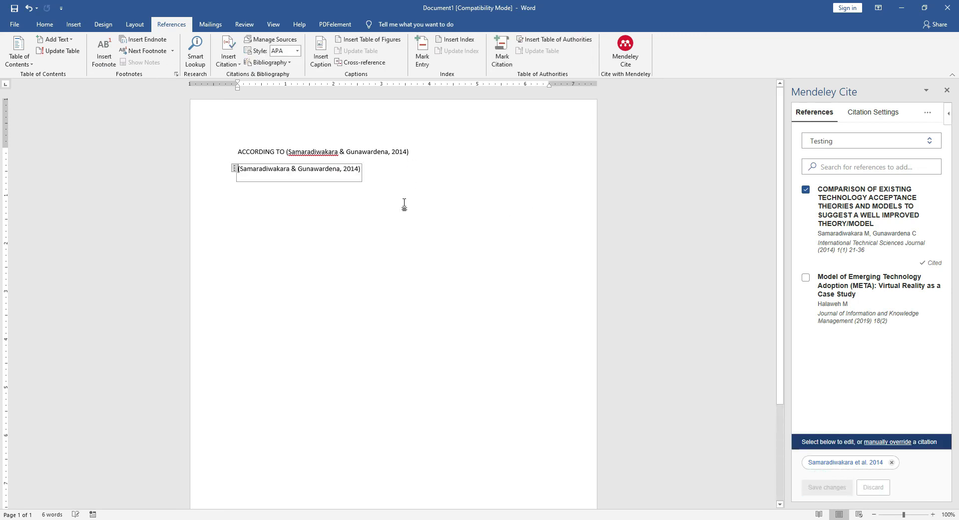
# Delete both parentheses so line two reads Samaradiwakara & Gunawardena, 2014
pyautogui.click(375, 172)
pyautogui.click(360, 169)
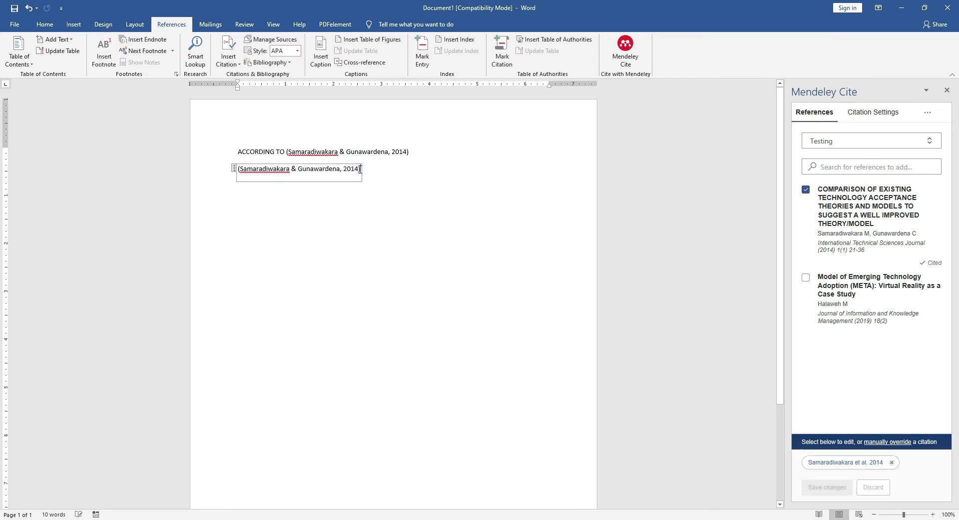
pyautogui.press('BackSpace')
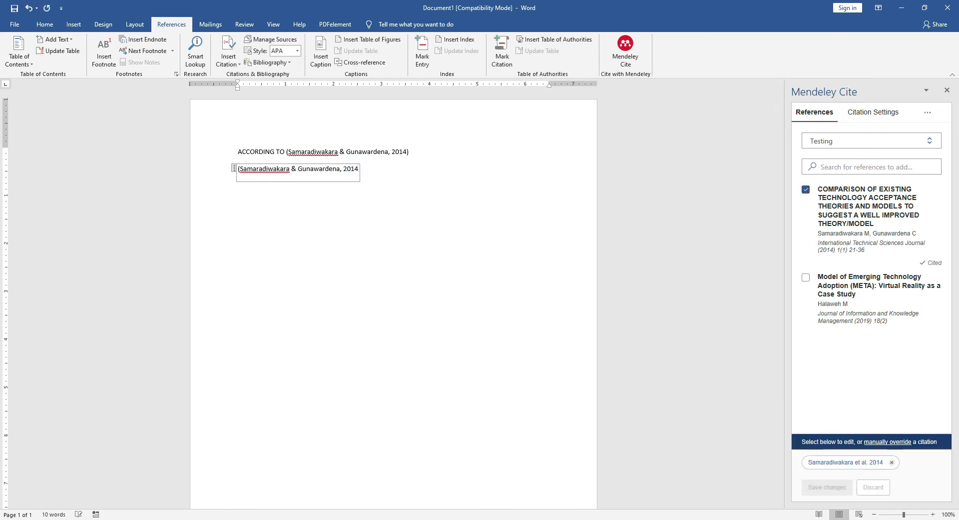
pyautogui.click(240, 170)
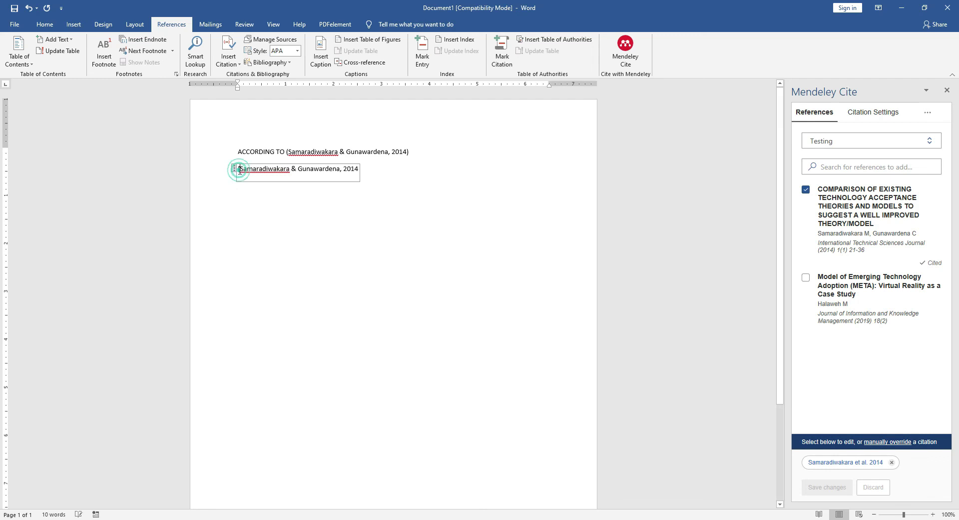
pyautogui.press('BackSpace')
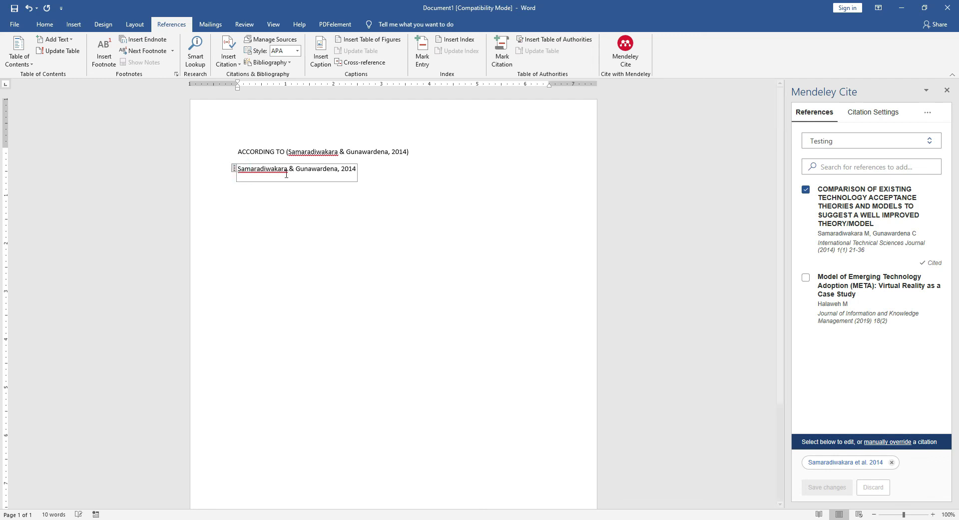
pyautogui.click(374, 171)
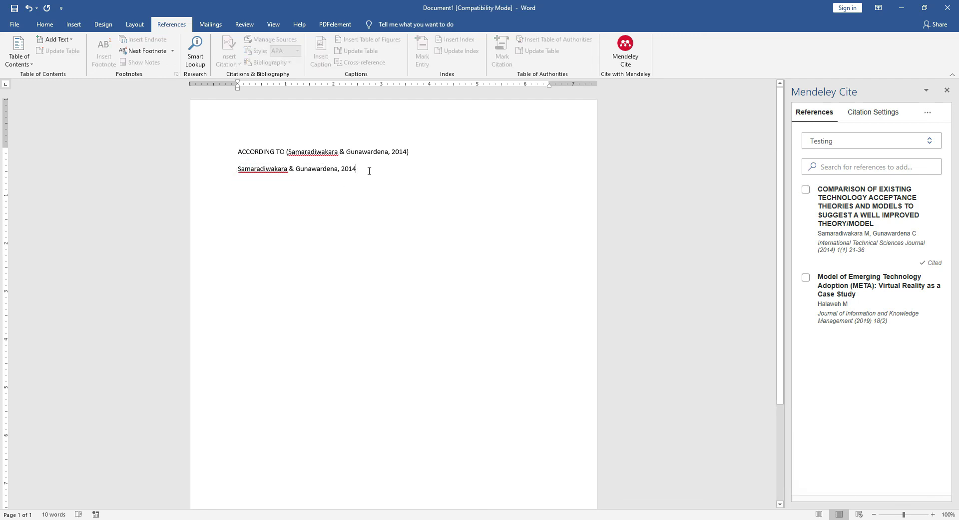
pyautogui.click(363, 170)
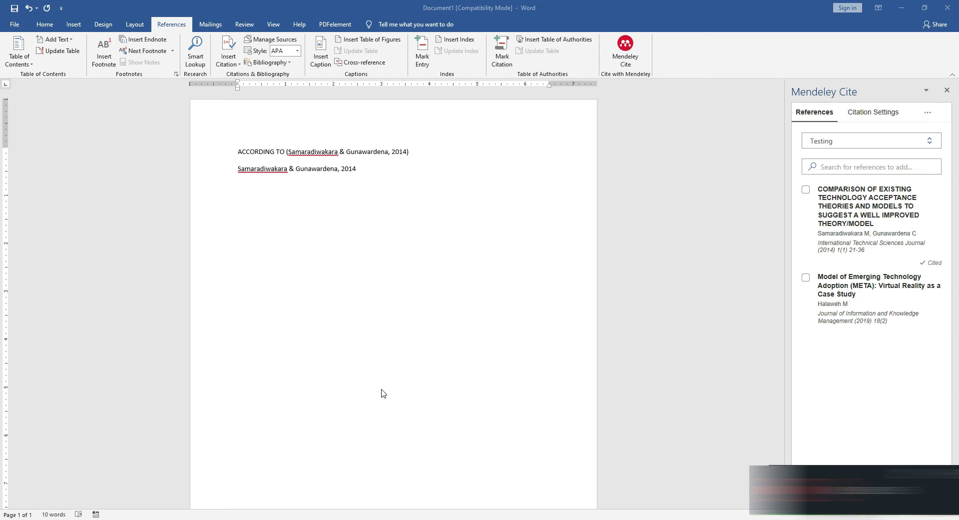
# Add 'SAID THAT ...................' after 2014, then select the Samaradiwakara 2014 and Halaweh 2019 references
pyautogui.click(392, 171)
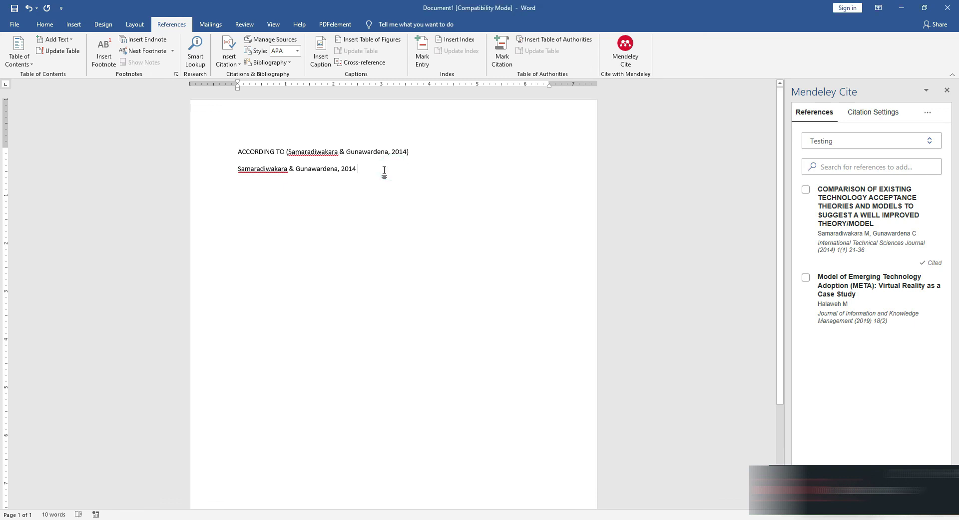
pyautogui.write('SAI')
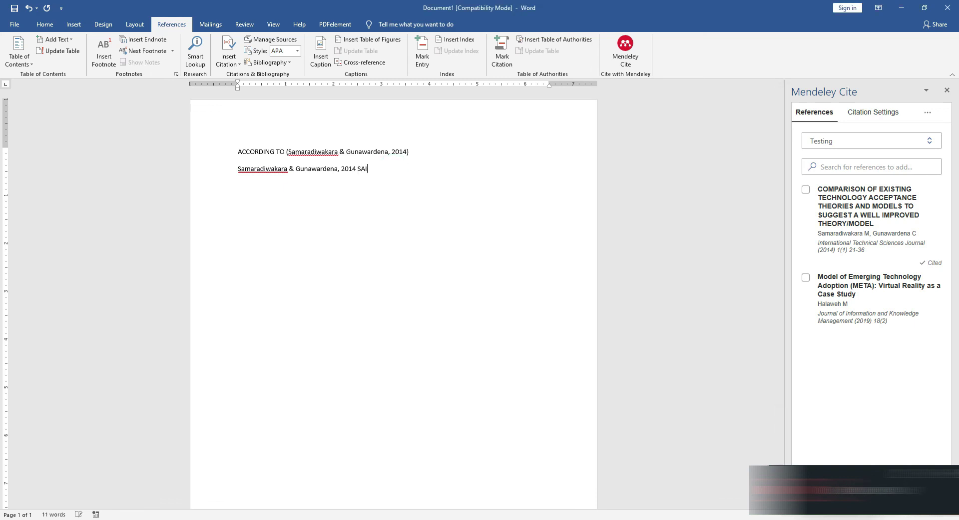
pyautogui.write('D THAT ...................')
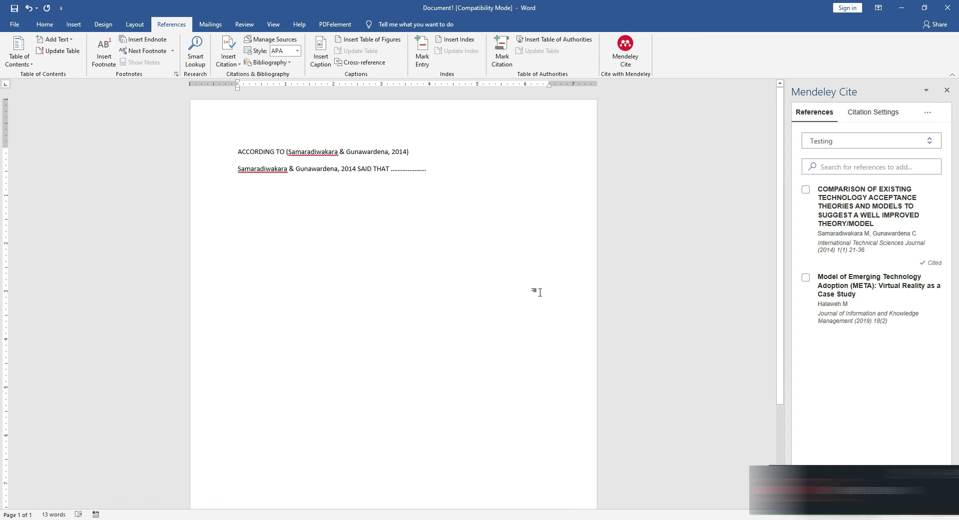
pyautogui.click(806, 190)
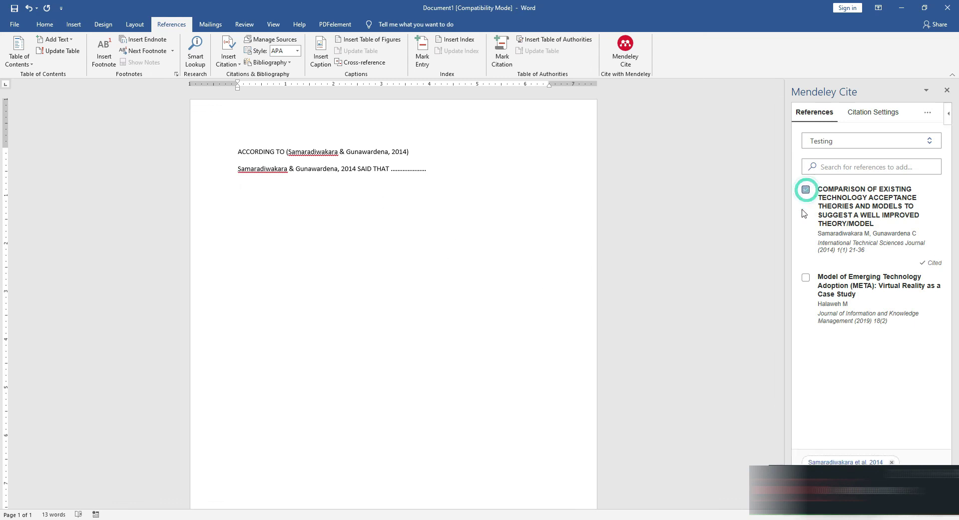
pyautogui.click(806, 277)
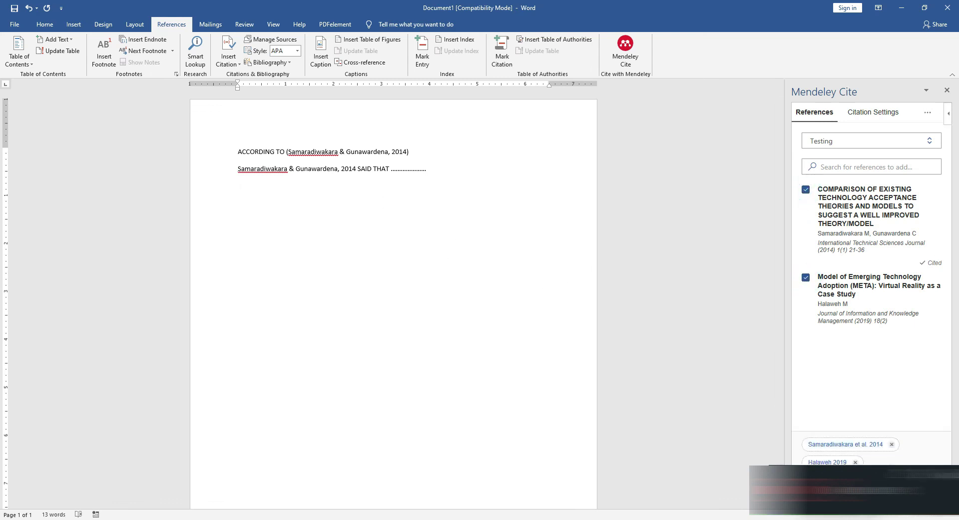